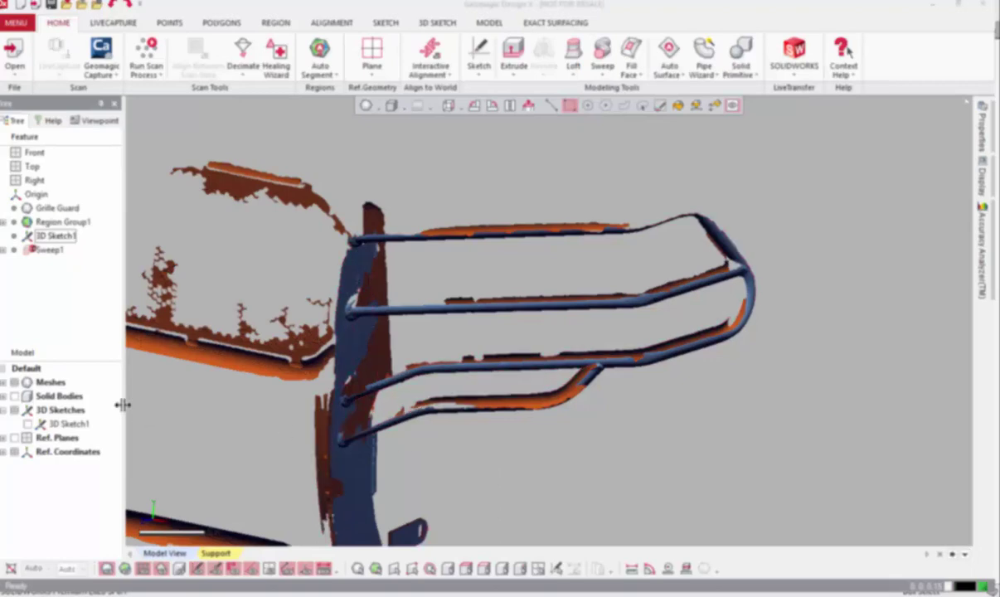
Show the solid bodies and set up a Pipe Wizard using the freeform regions of the middle rail and lower branch.
click(13, 396)
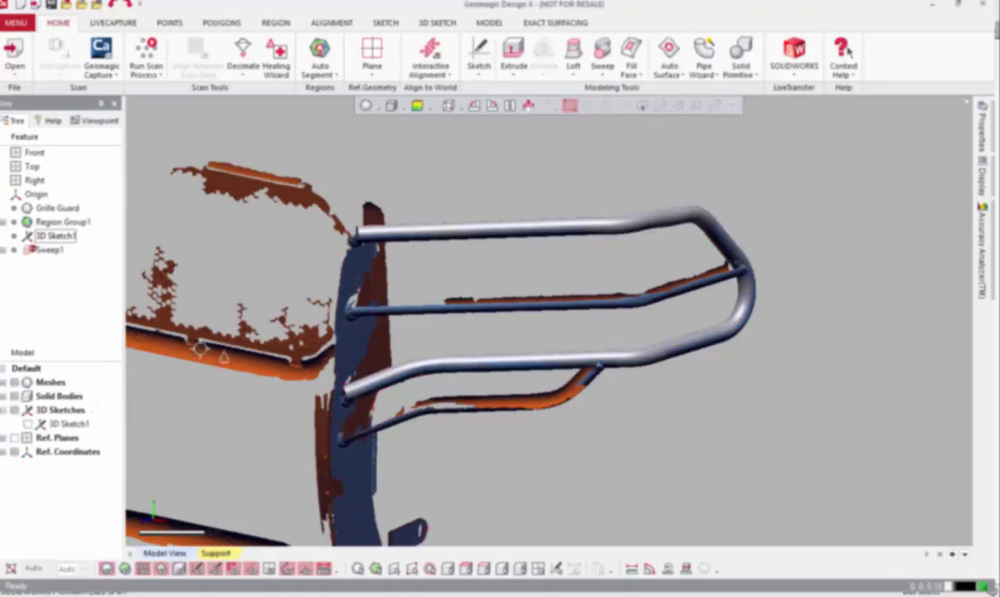
click(709, 56)
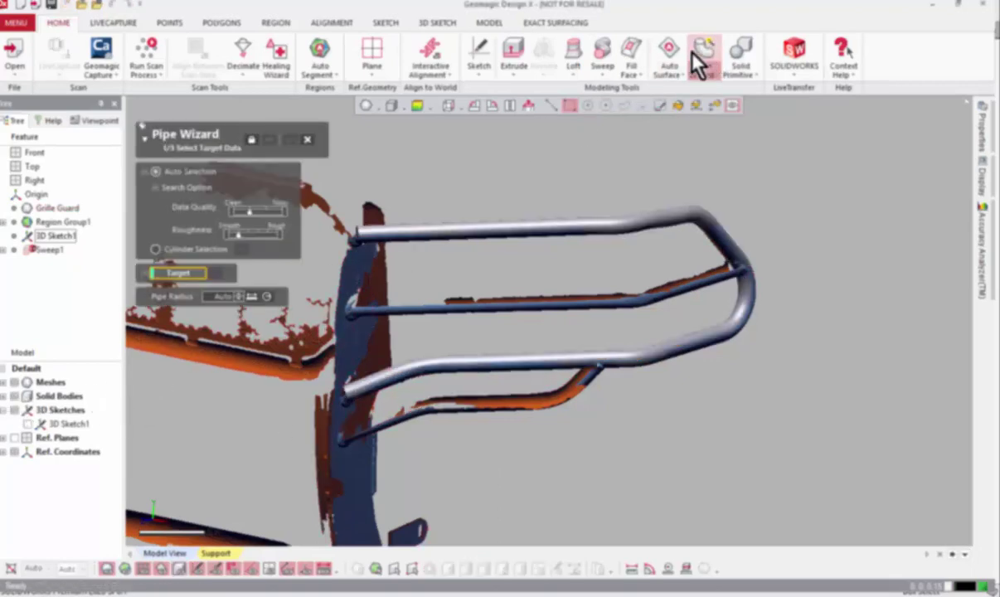
click(126, 569)
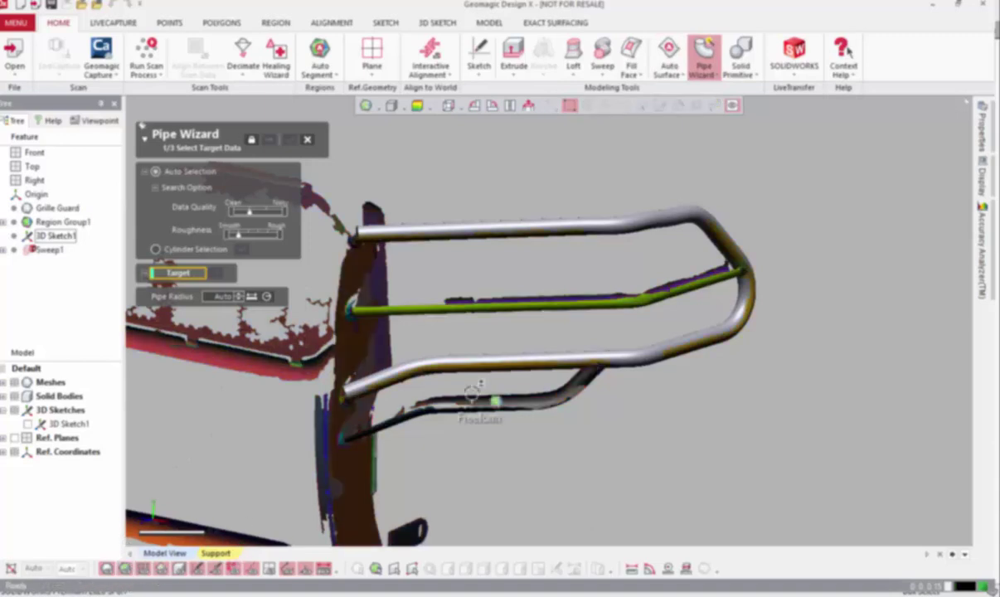
click(508, 306)
click(478, 402)
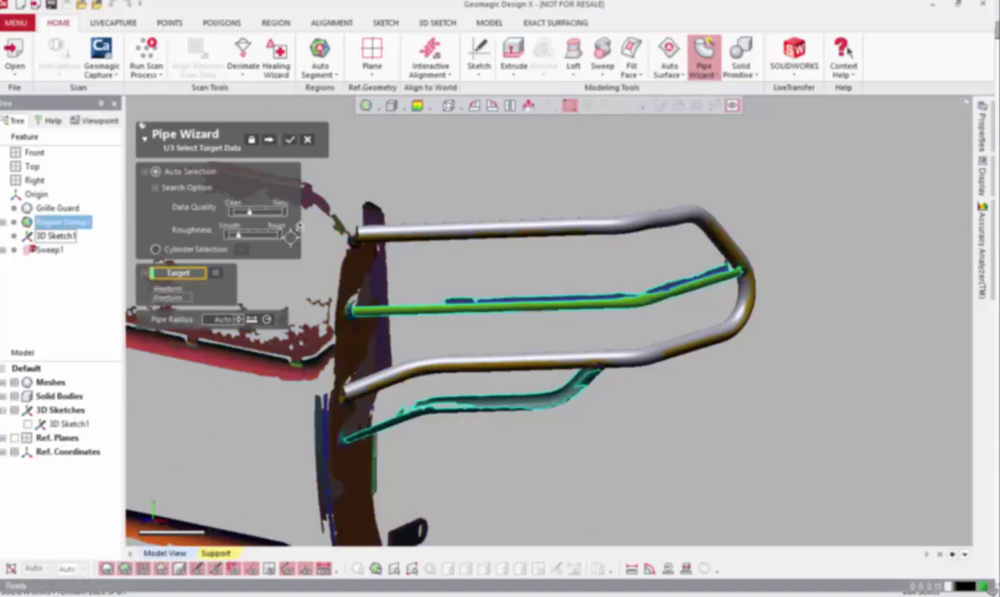
click(270, 141)
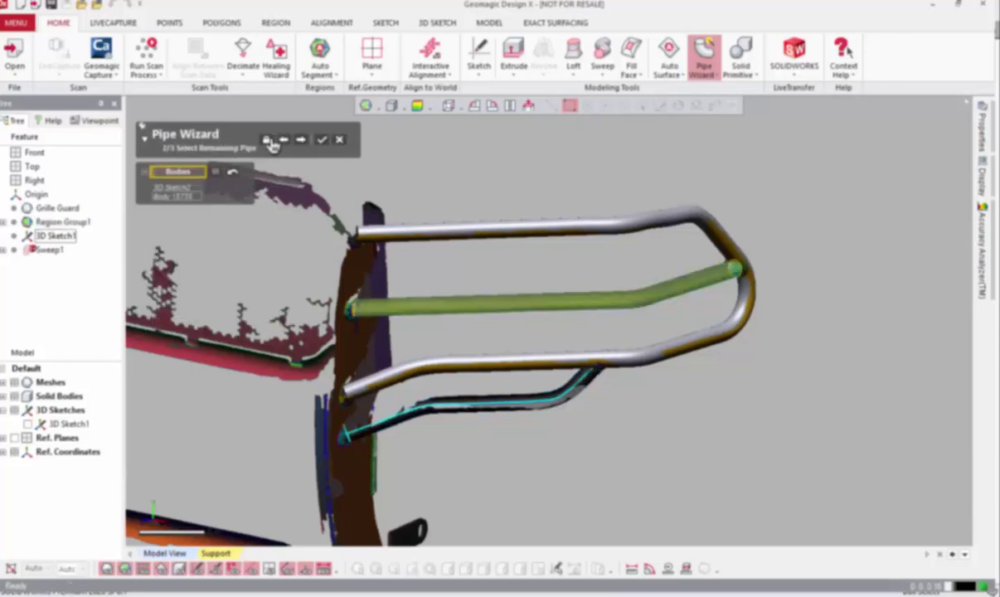
click(300, 140)
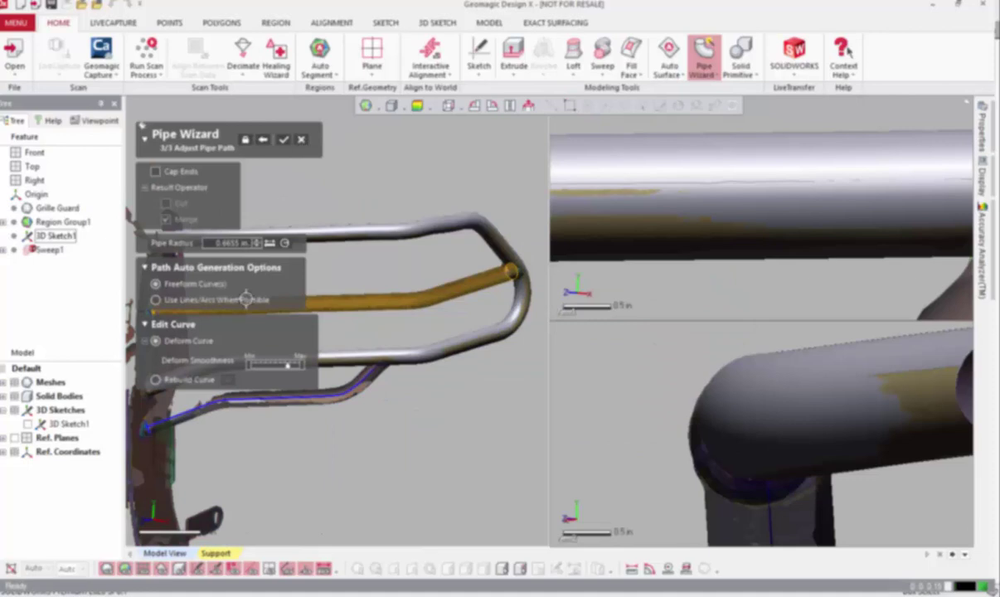
Rebuild the lower branch's curve with 10 interpolation points, cap the pipe ends, and create the merged pipes.
click(157, 379)
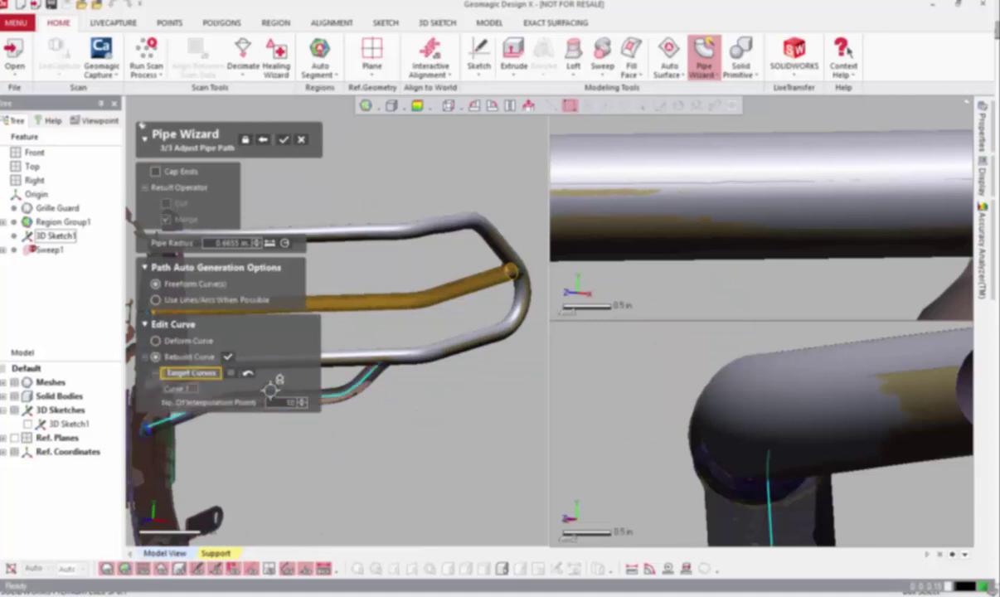
click(228, 356)
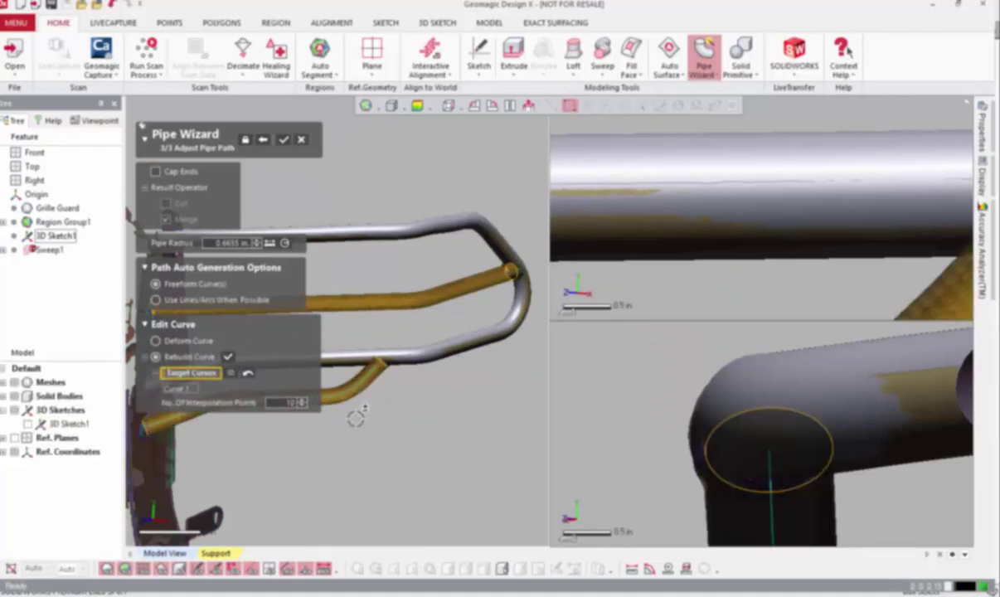
right_drag(368, 414, 439, 408)
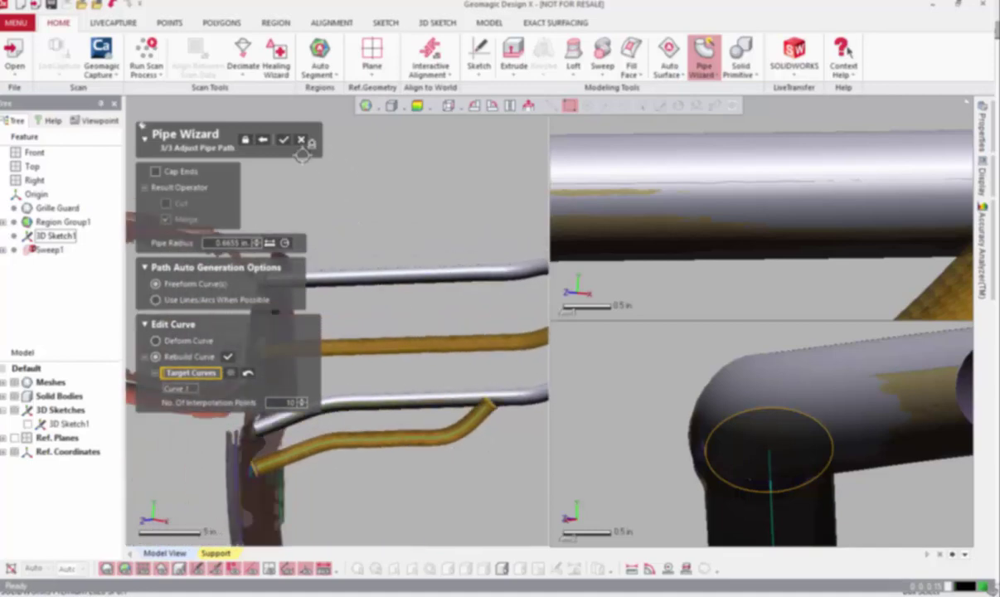
click(155, 172)
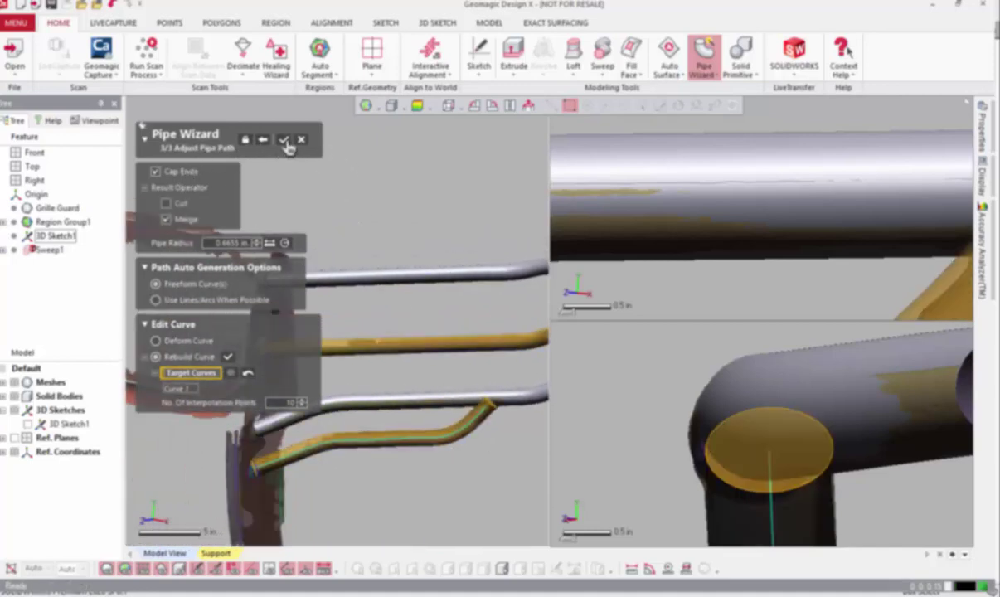
click(284, 146)
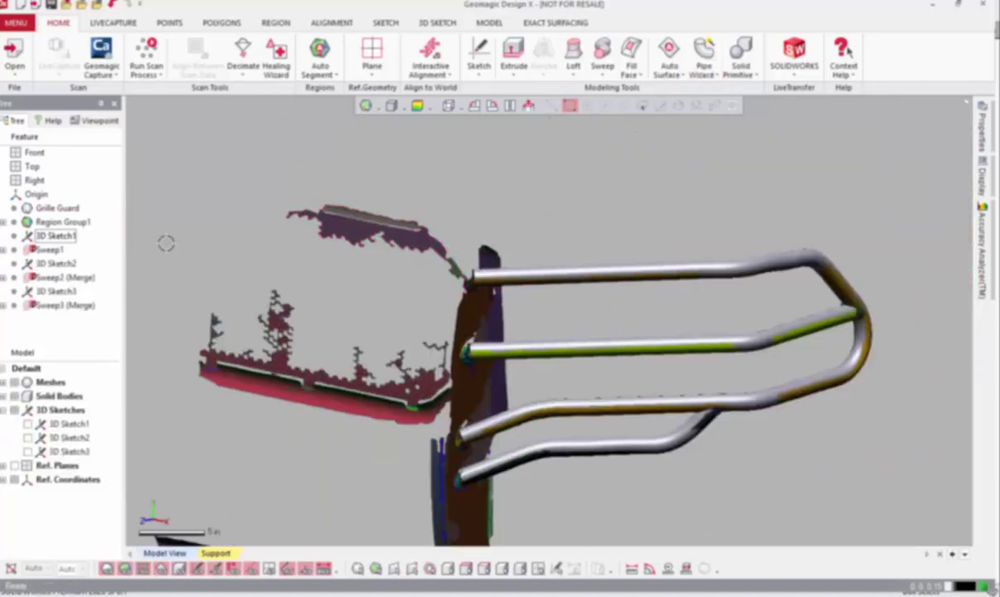
Hide the scan mesh to examine the pipe solids alone, and show the mesh again.
click(16, 382)
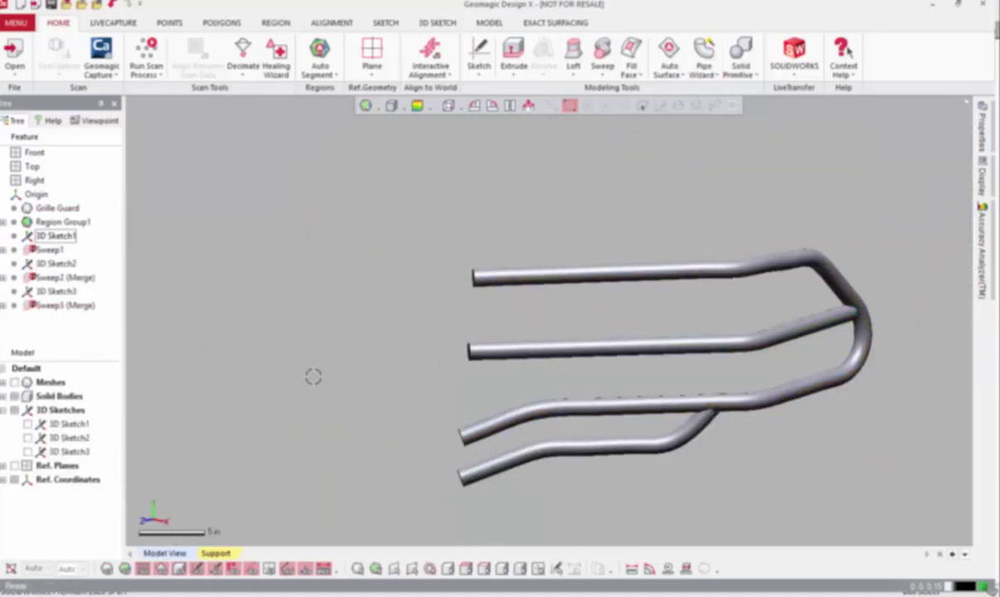
middle_drag(313, 375, 236, 344)
click(17, 383)
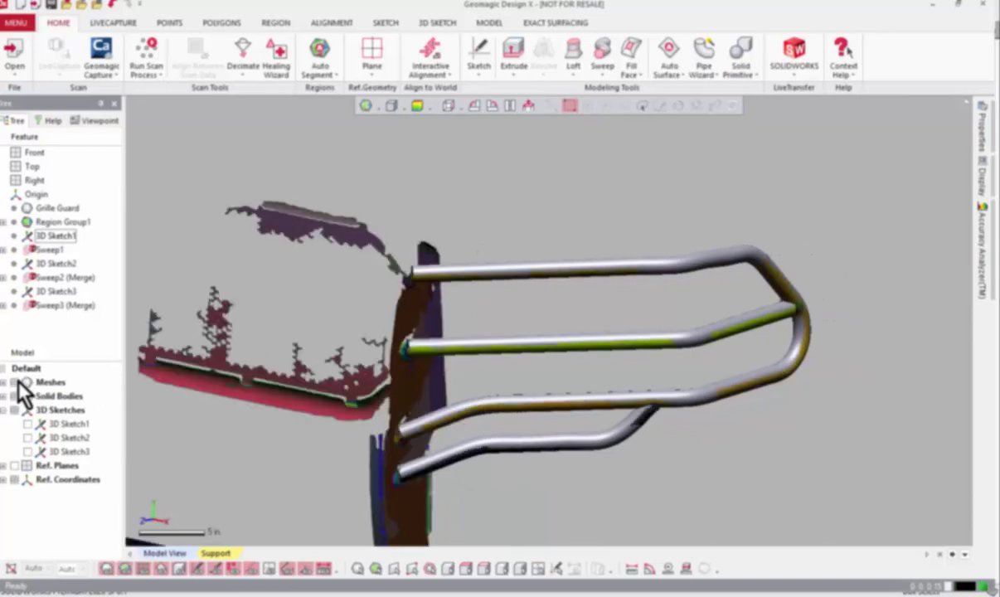
Check the pipe solids' deviation from the scan with the accuracy color map, using a tolerance of 0.025 in.
click(418, 108)
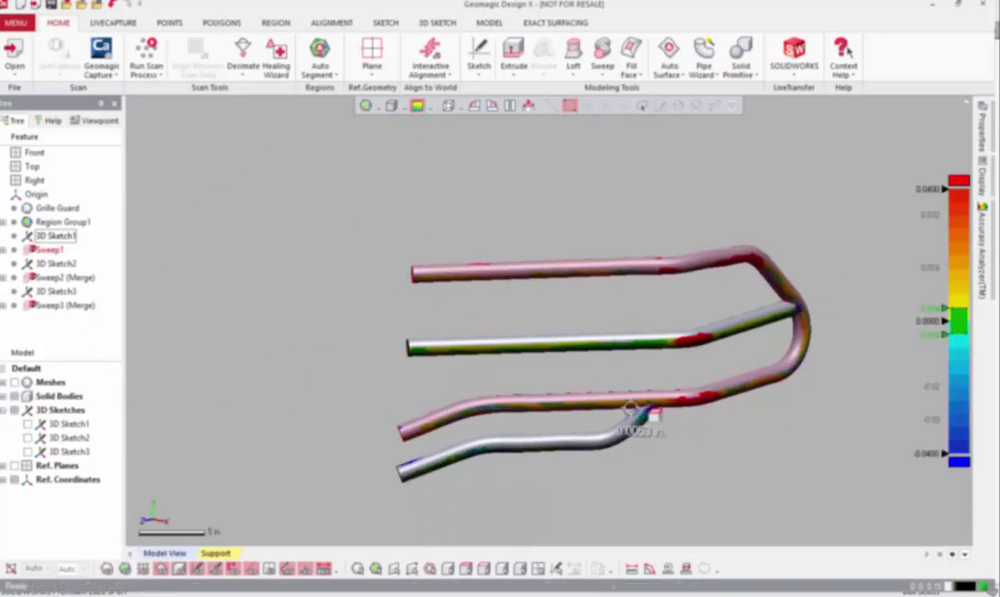
right_drag(634, 406, 871, 296)
click(936, 310)
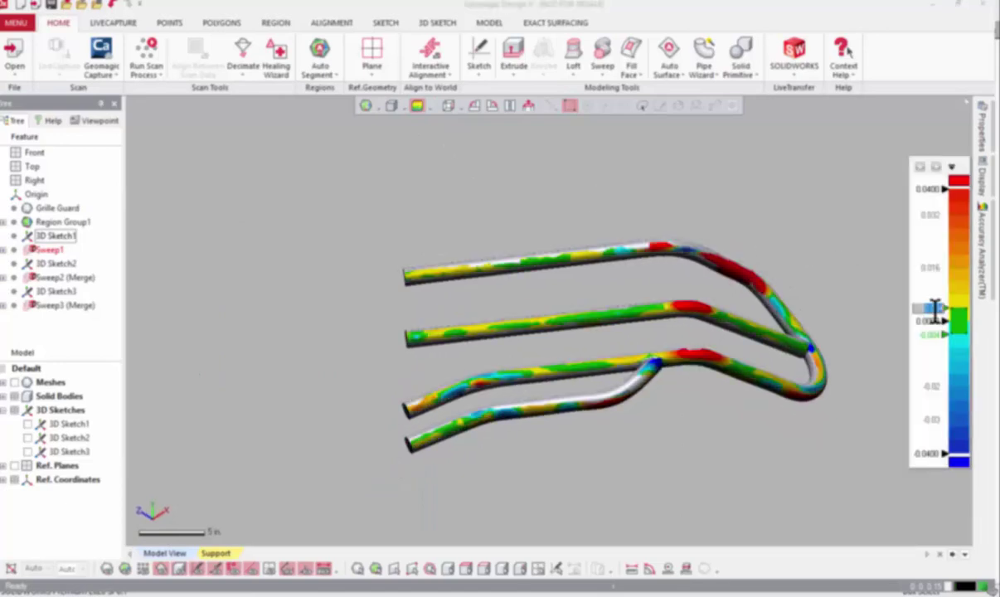
key(BackSpace)
text(.025)
key(Return)
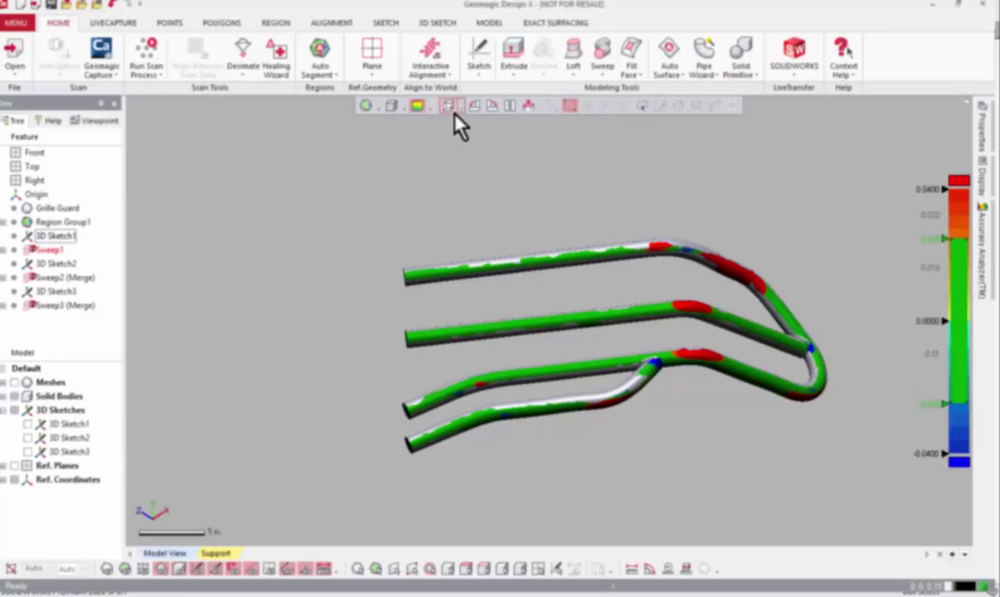
click(417, 106)
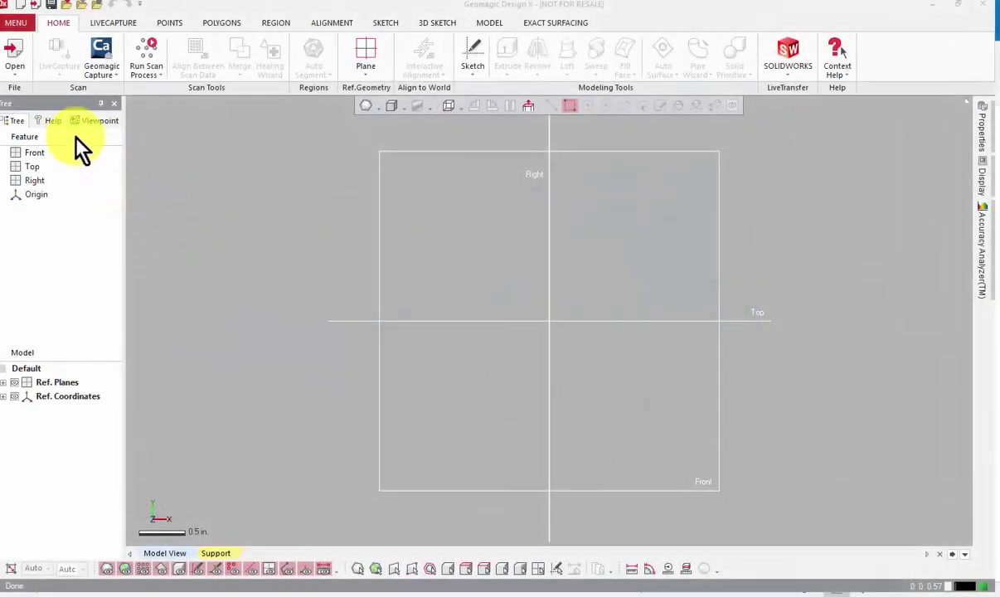
Open the built-in Help tutorial and browse to the list of solid modeling courses.
click(52, 121)
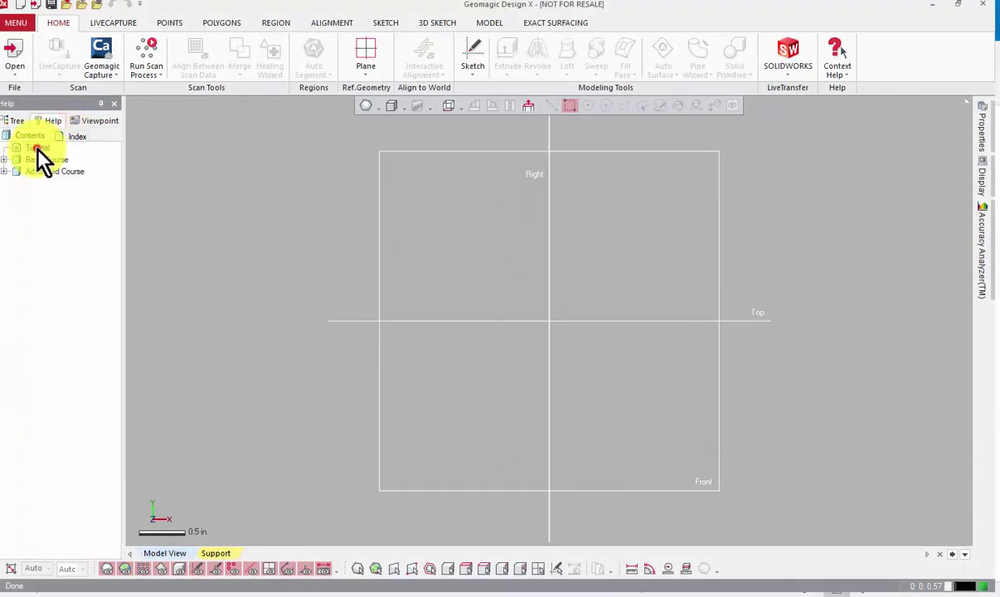
click(37, 148)
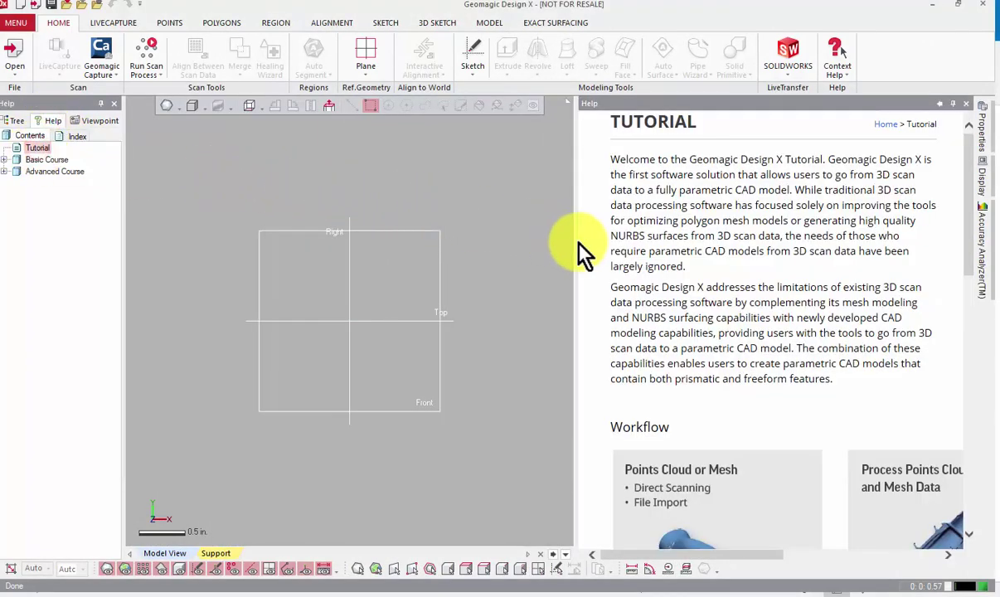
drag(576, 243, 572, 243)
scroll(692, 283, down, 10)
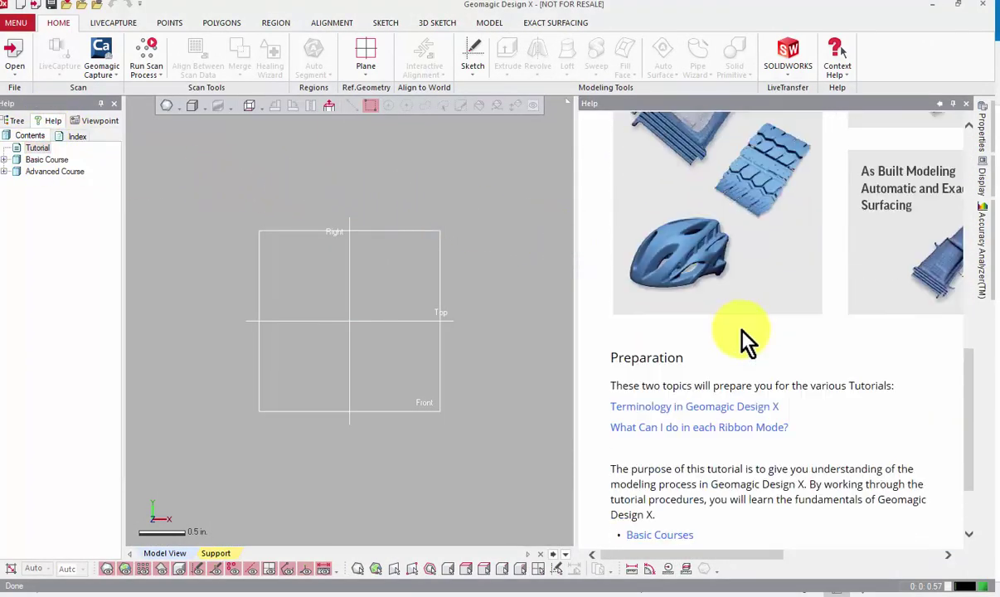
click(670, 428)
scroll(732, 346, down, 10)
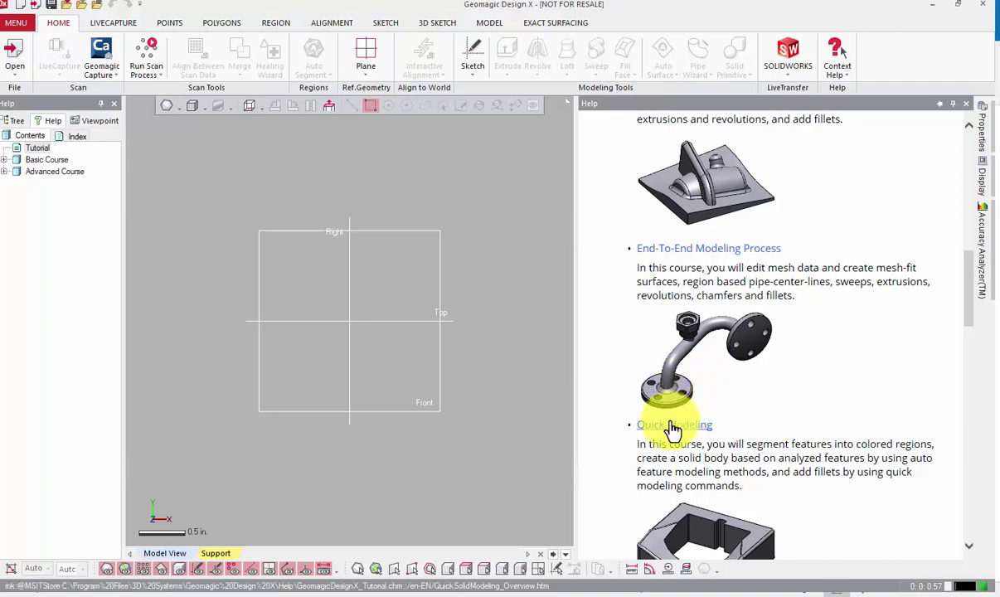
Import the Pipe.stl sample from the Edit Mesh step of the End-To-End Modeling Process course, and close the help page.
click(666, 250)
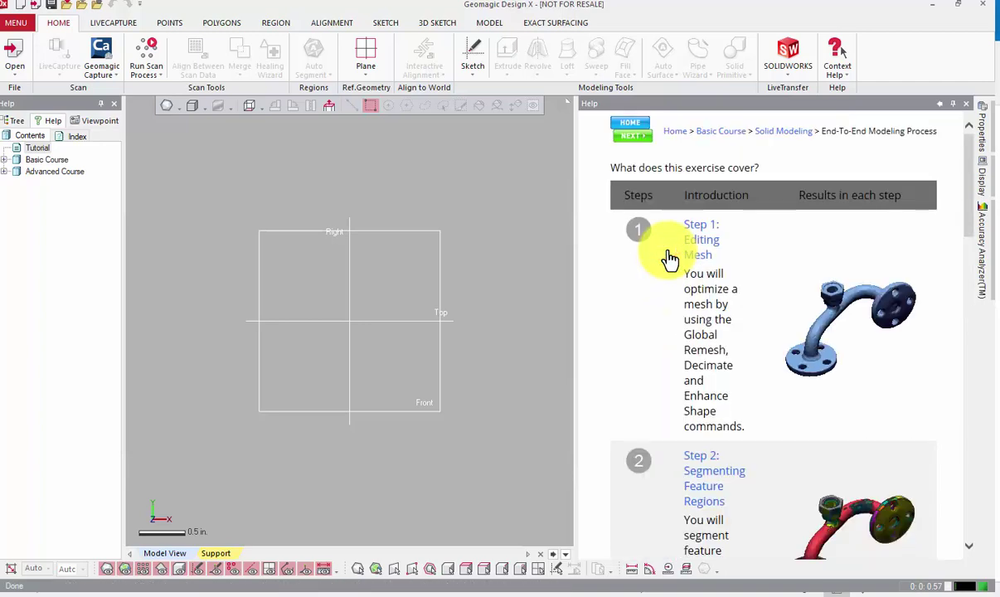
click(634, 136)
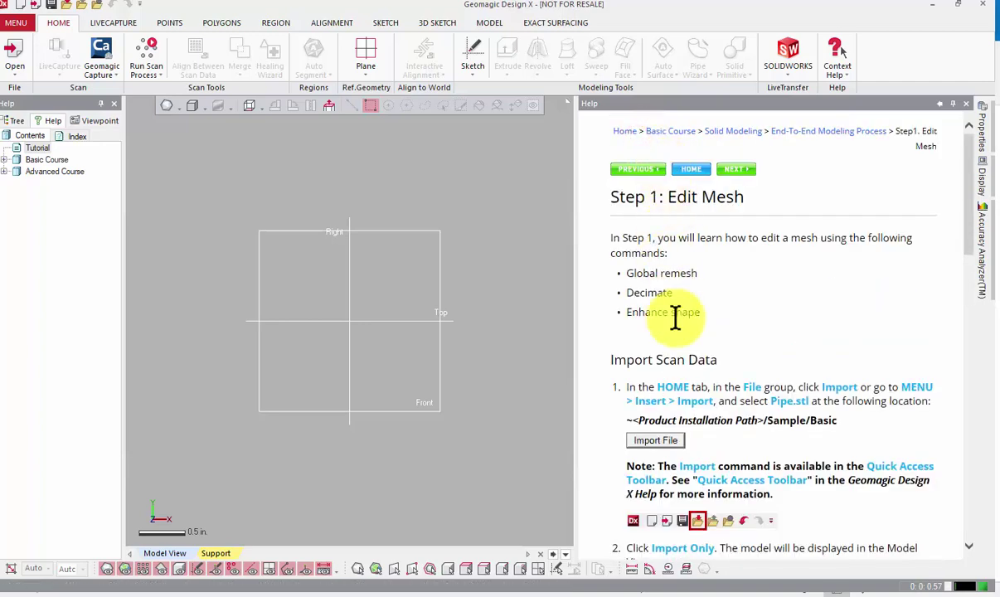
click(664, 439)
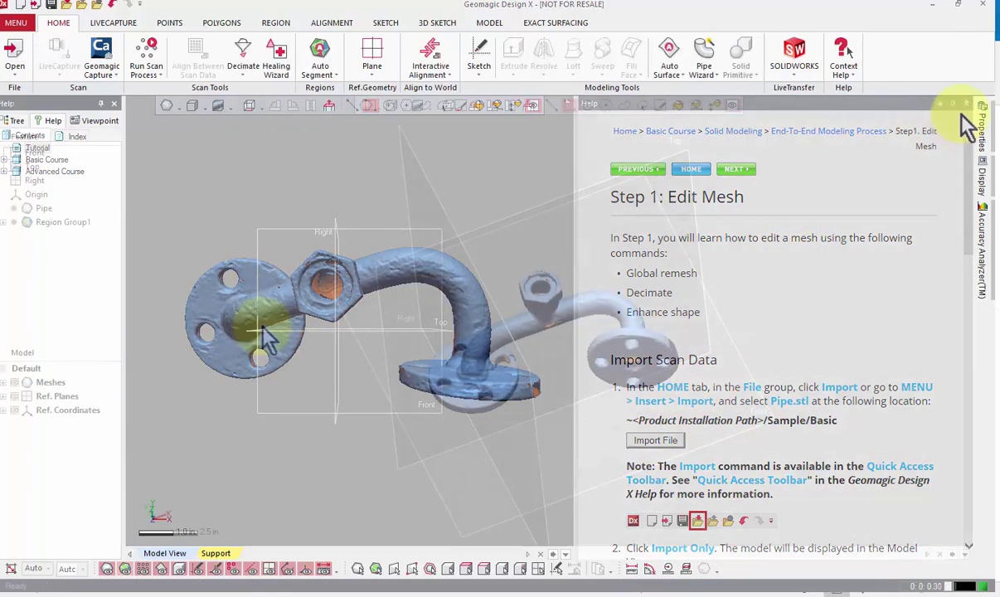
click(967, 104)
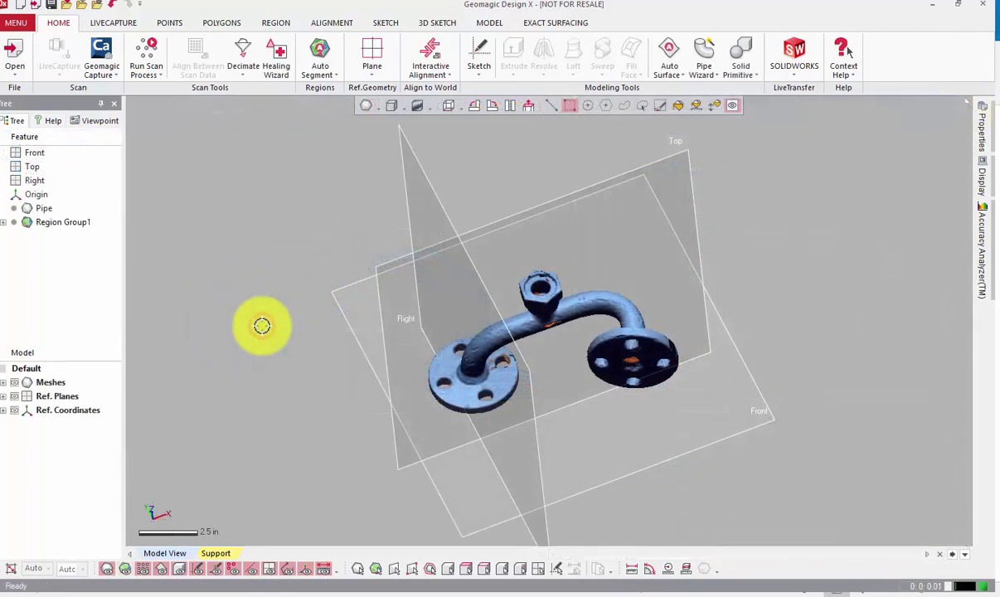
Examine the imported pipe mesh in the front, right, top and bottom standard views.
key(alt+1)
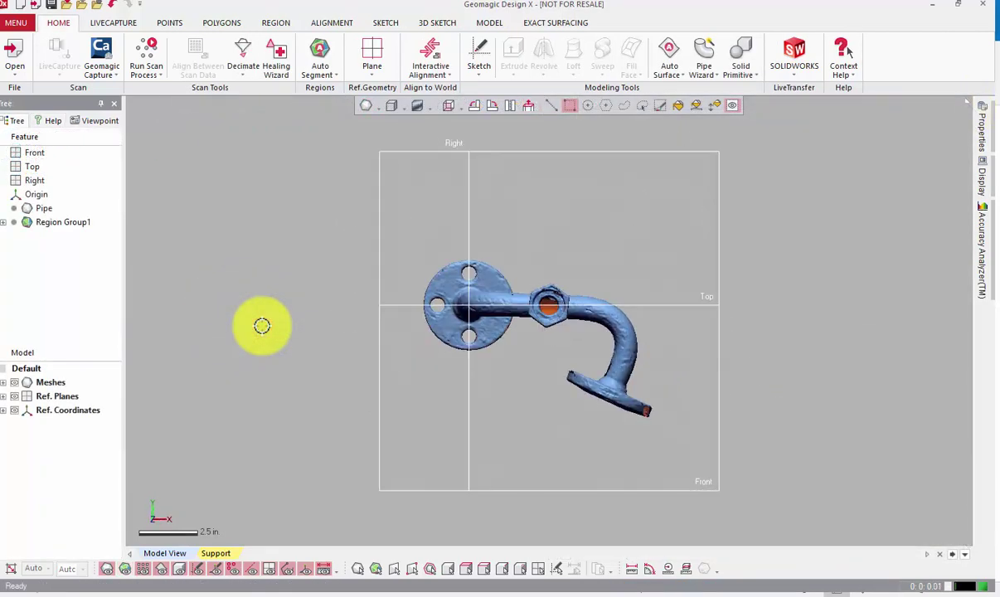
key(alt+4)
key(alt+5)
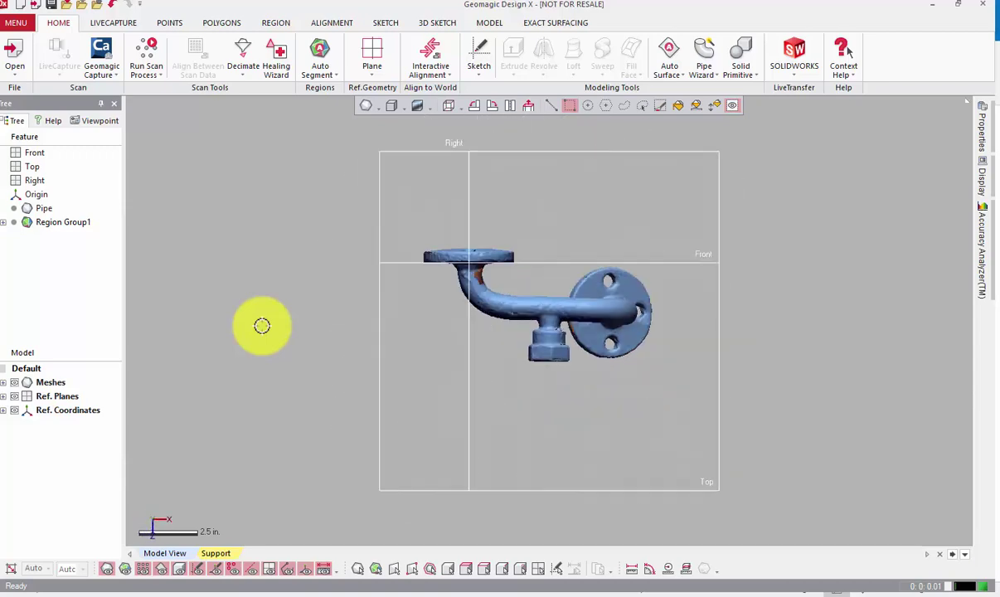
key(ctrl+6)
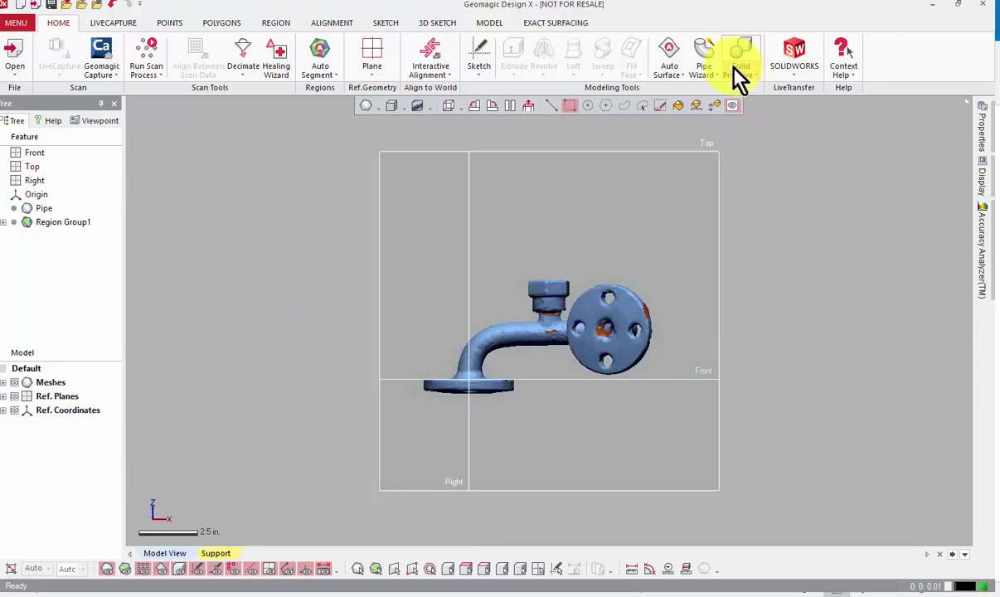
Start a Pipe Wizard with auto selection and pick target poly-vertices along the length of the curved pipe.
click(712, 69)
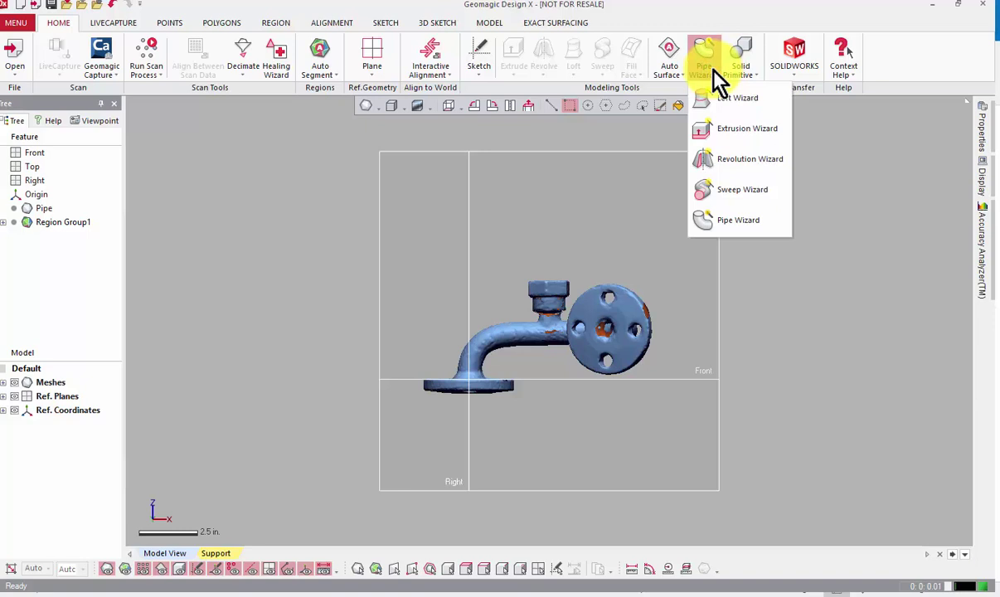
click(741, 222)
right_drag(643, 217, 518, 323)
scroll(517, 324, up, 3)
click(468, 319)
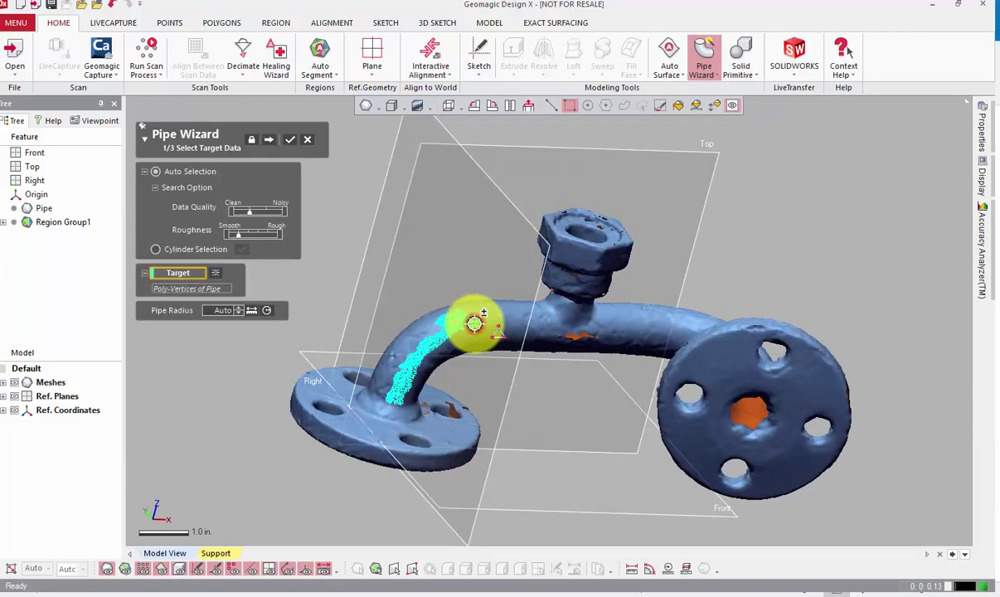
click(641, 326)
click(510, 322)
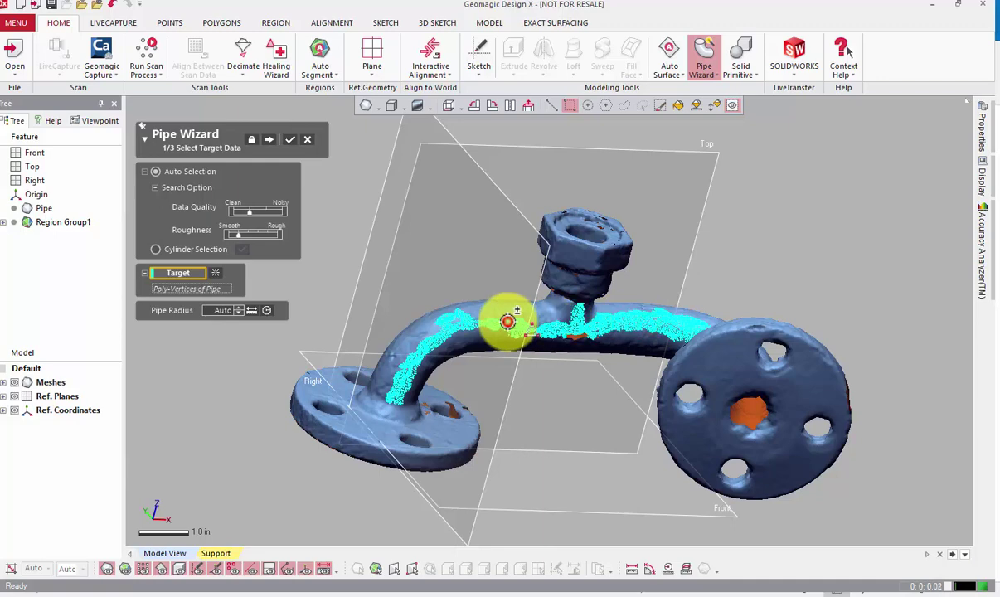
Check the mesh regions briefly, and extend the target poly-vertices over the pipe bend beside the flange at the origin.
click(125, 568)
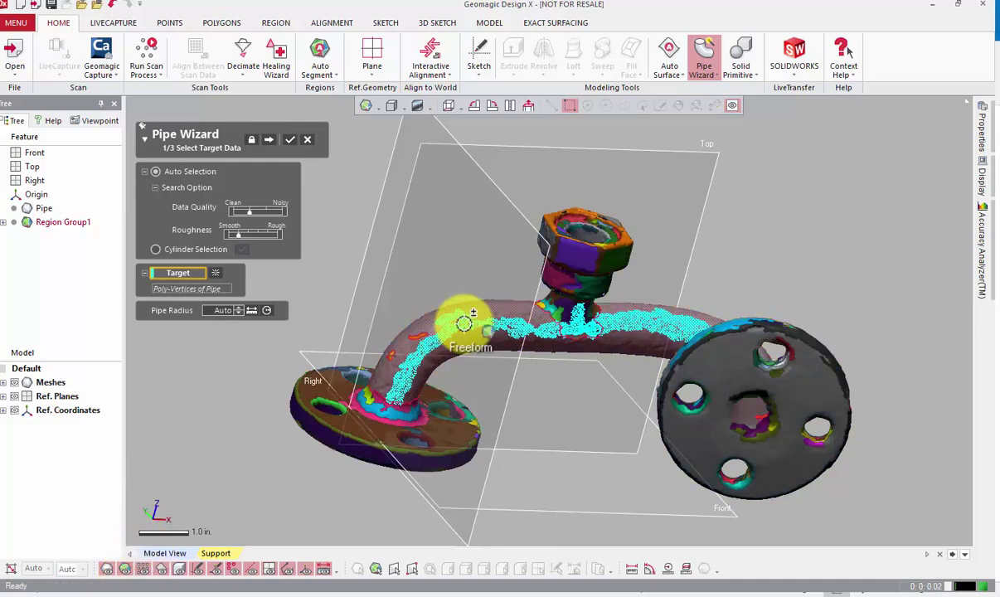
click(125, 569)
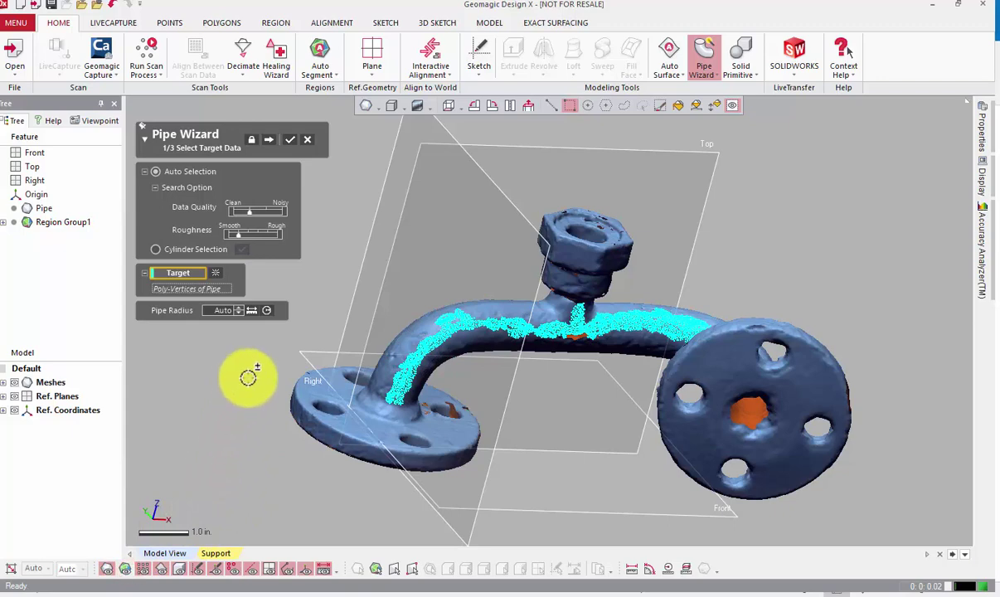
right_drag(471, 231, 496, 312)
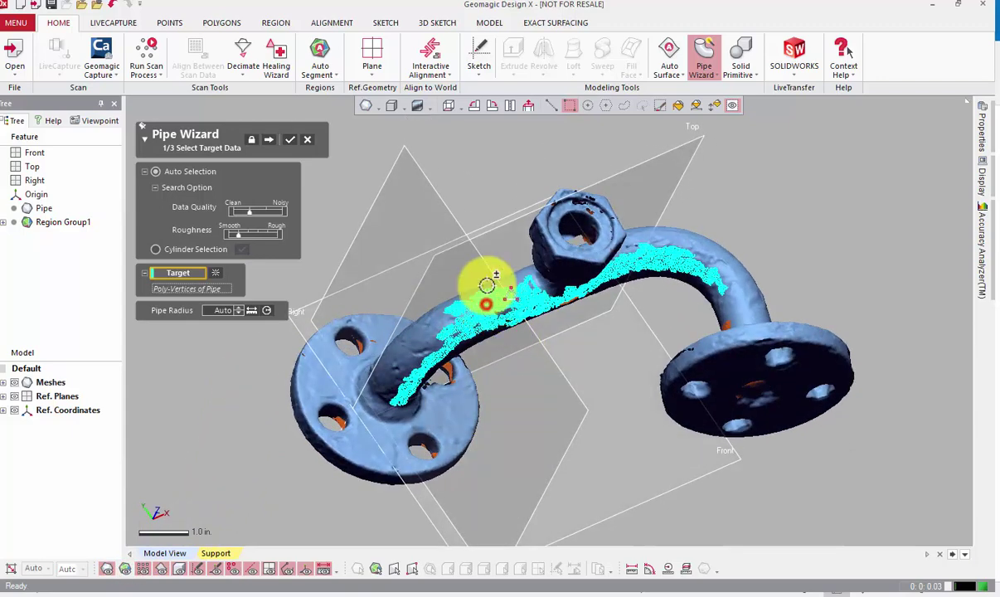
click(432, 320)
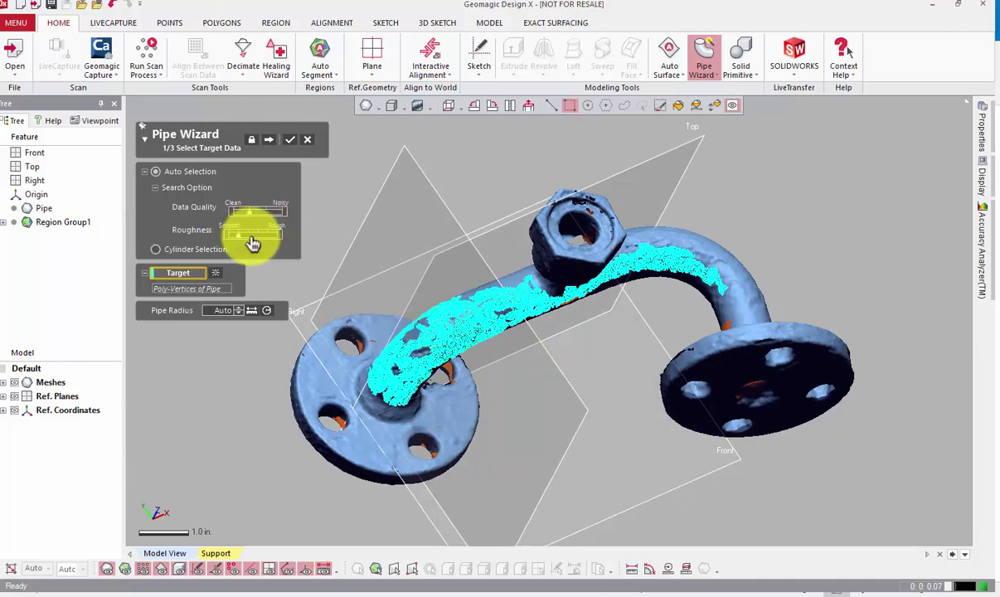
Raise the search Roughness, select the whole curved pipe as the target, and proceed to the pipe path adjustment.
click(680, 247)
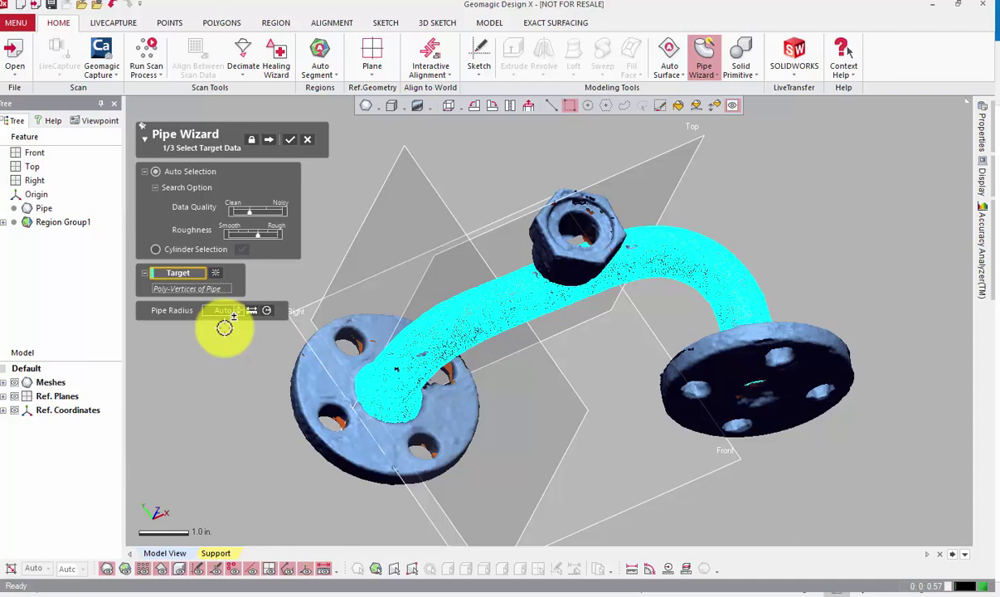
click(269, 143)
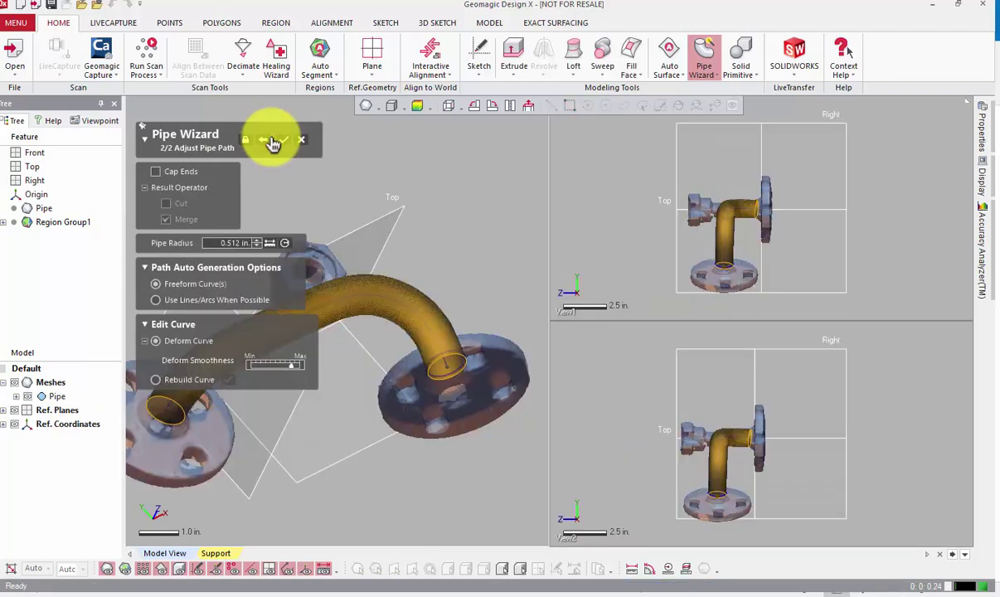
right_drag(375, 193, 380, 271)
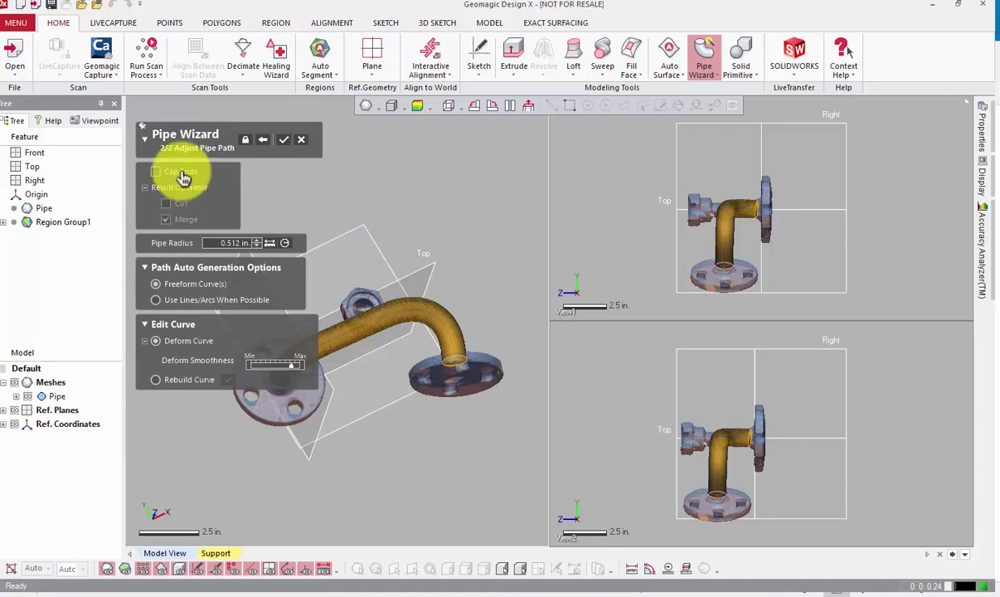
Enable Cap Ends for the extracted pipe and set its Pipe Radius to 0.5 in.
click(182, 174)
click(183, 176)
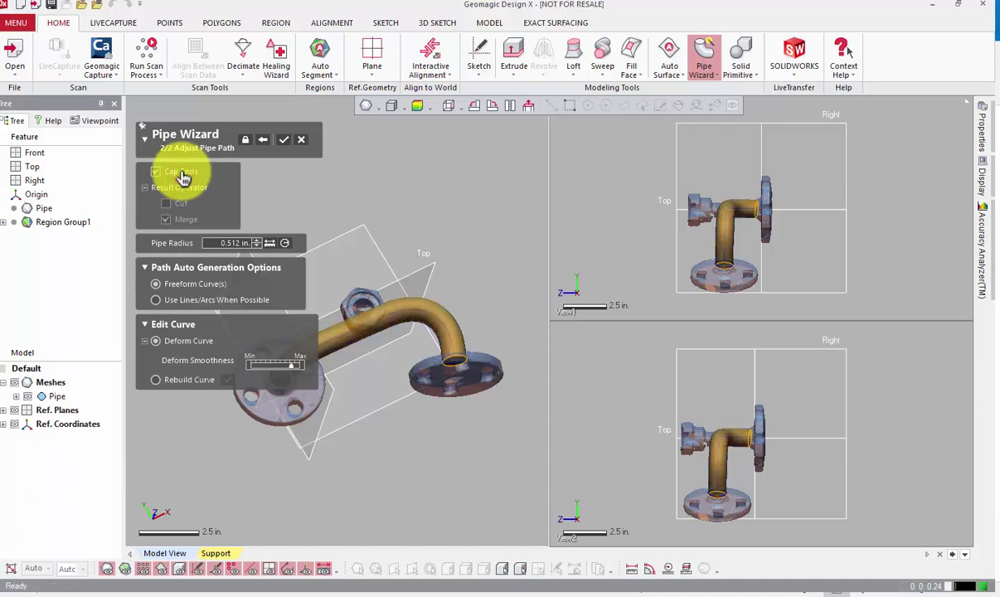
right_drag(352, 219, 394, 225)
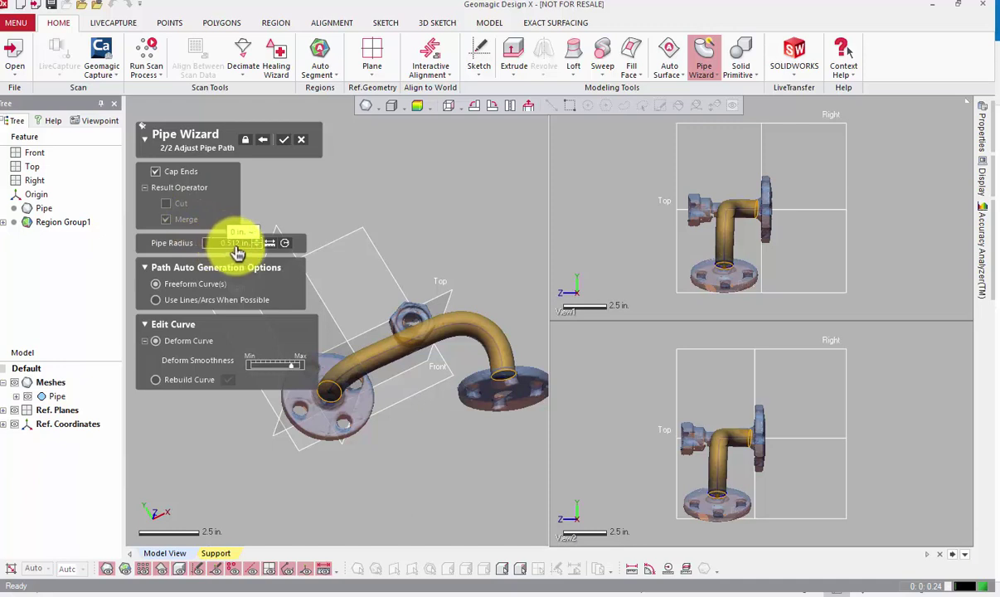
click(236, 243)
text(0.500)
key(Return)
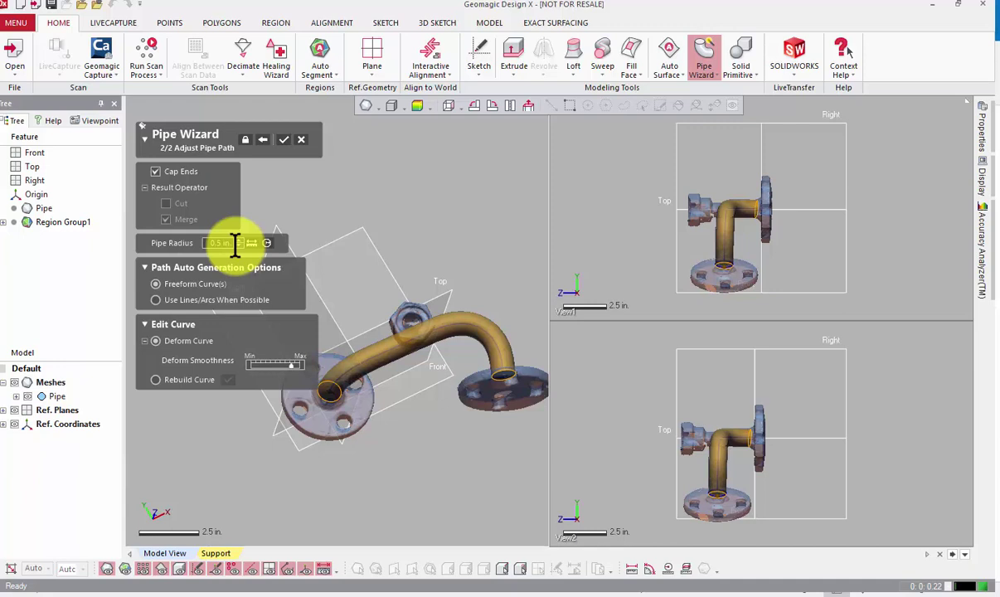
Check the deviation color map of the fitted pipe against the mesh, and switch the map off again.
click(416, 106)
right_drag(401, 201, 465, 154)
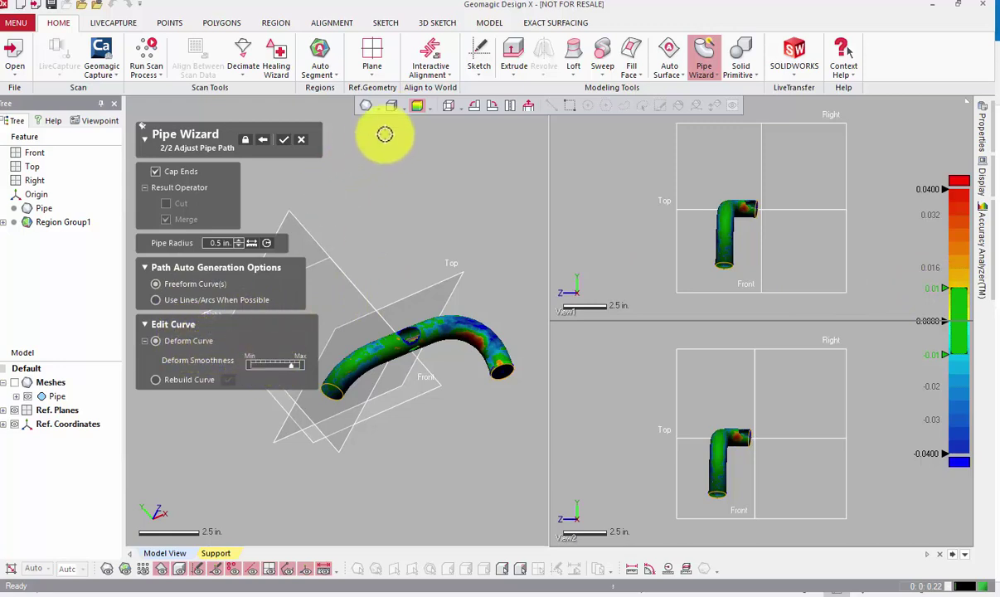
click(392, 102)
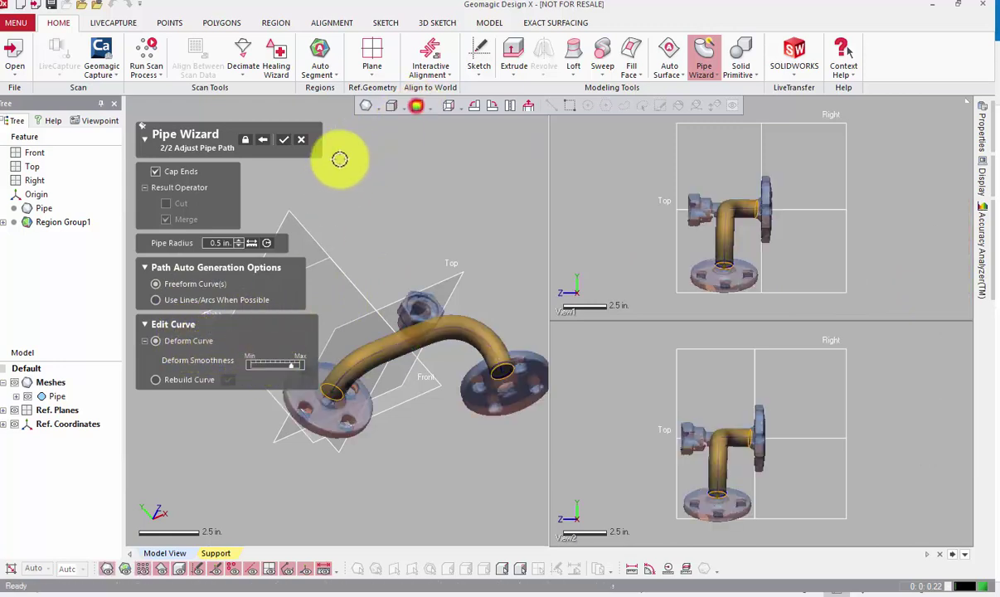
Hide the meshes, lower the Deform Smoothness, and pick an interpolation point on the straight part of the pipe's path curve.
click(14, 383)
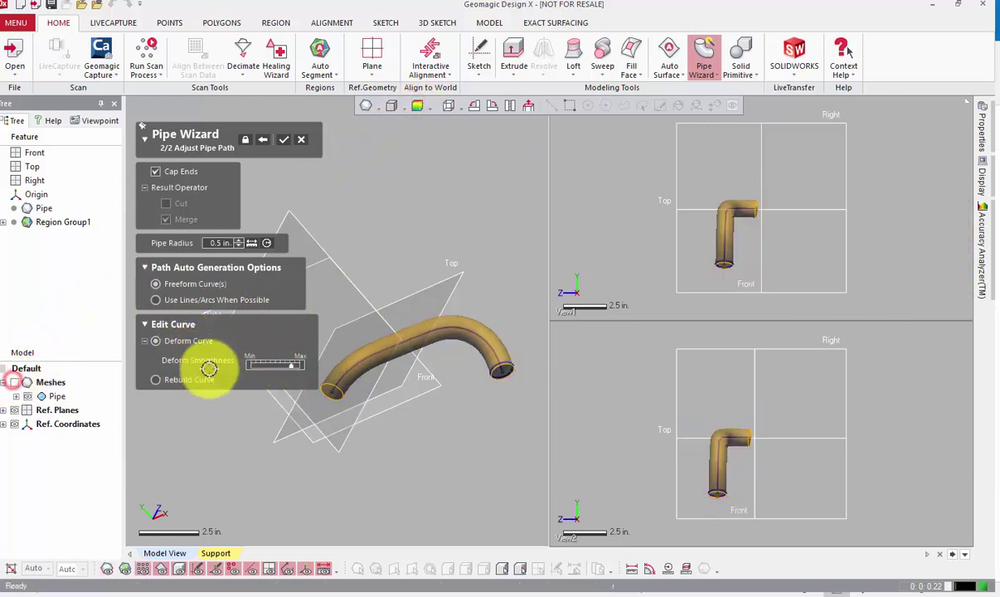
click(257, 367)
drag(257, 366, 280, 367)
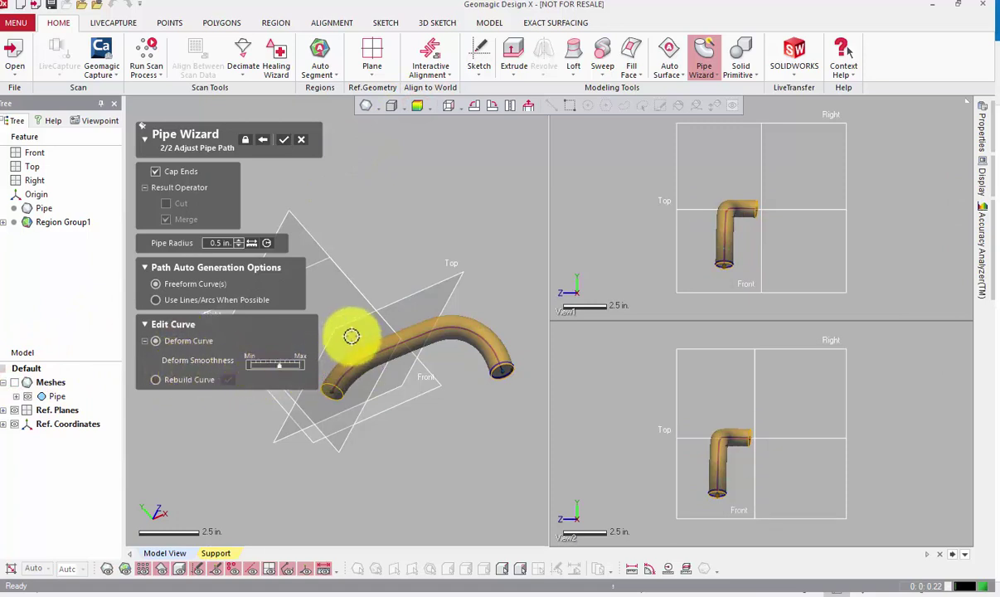
click(350, 336)
scroll(402, 348, up, 5)
click(406, 338)
click(403, 342)
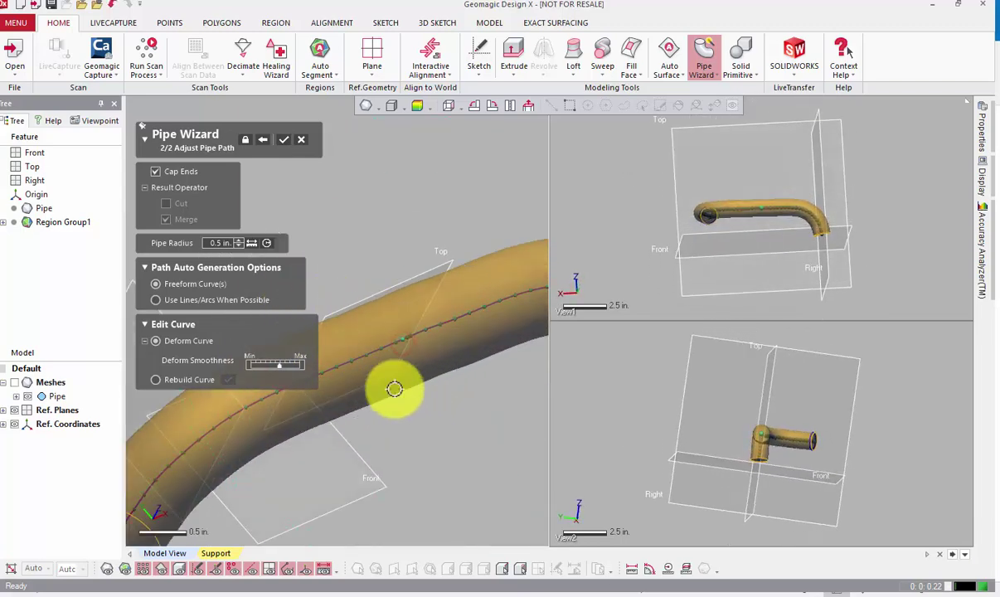
drag(280, 364, 262, 366)
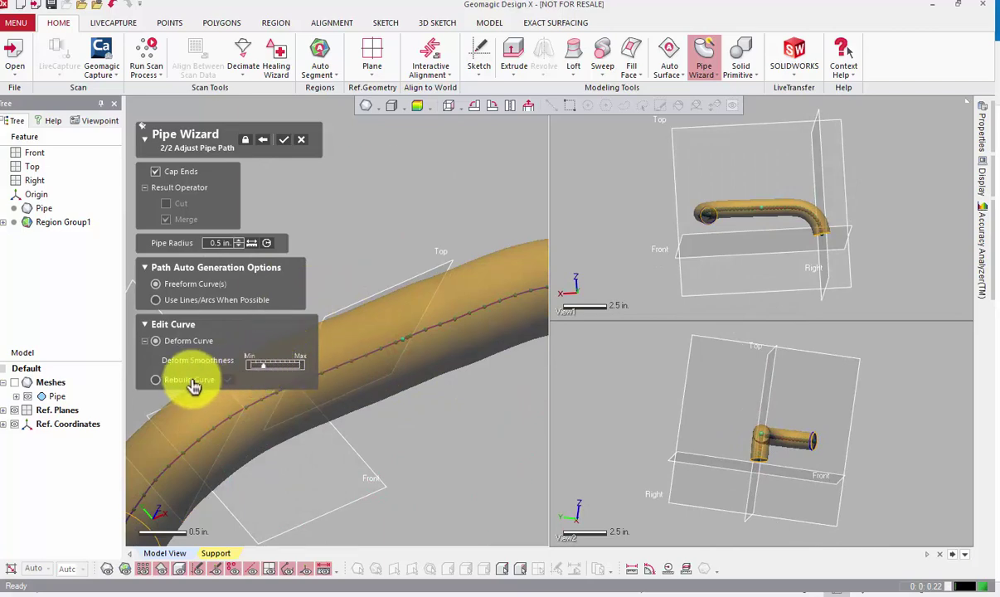
Rebuild the pipe's path curve with 15 interpolation points.
click(189, 380)
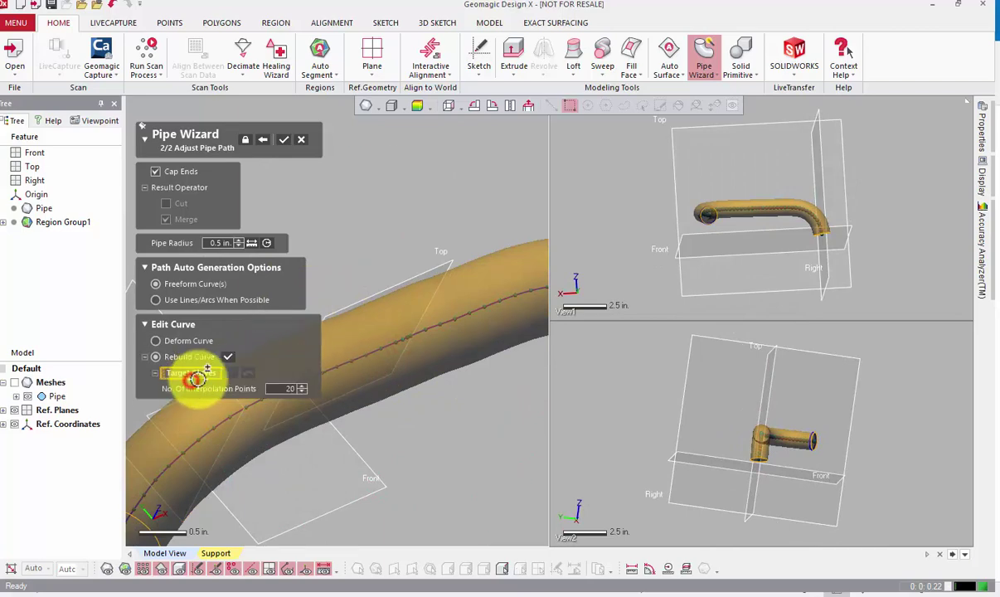
click(330, 369)
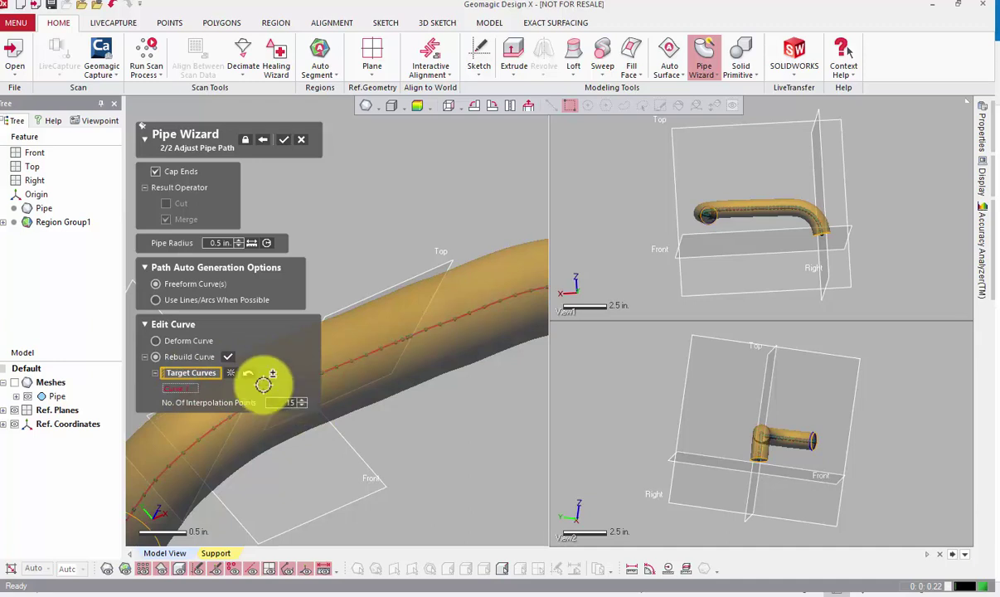
click(229, 357)
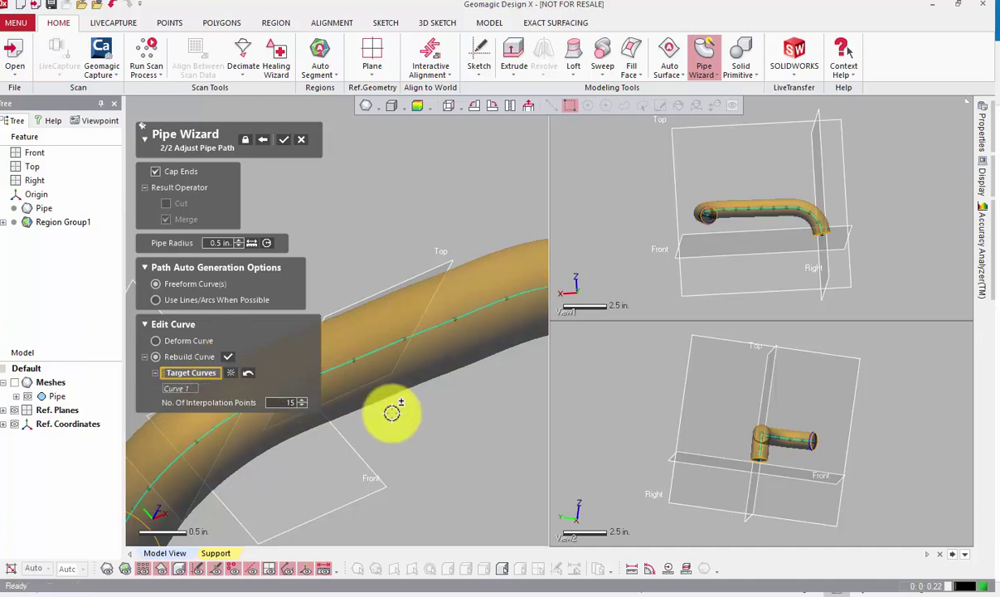
scroll(392, 413, down, 5)
right_drag(391, 412, 424, 474)
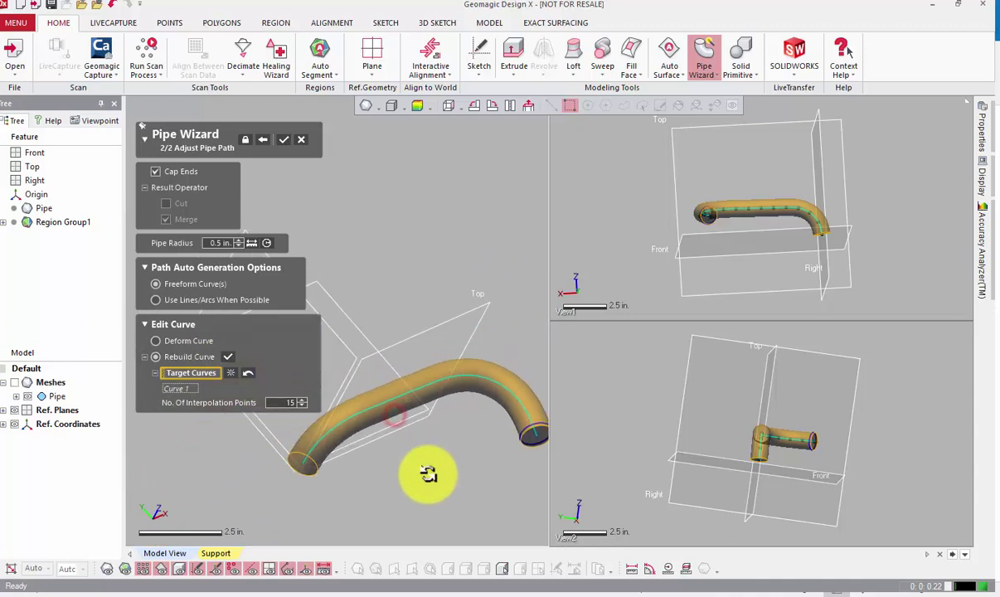
Try generating the pipe path with lines and arcs when possible, using a Sensitivity of 0.01 in.
click(171, 301)
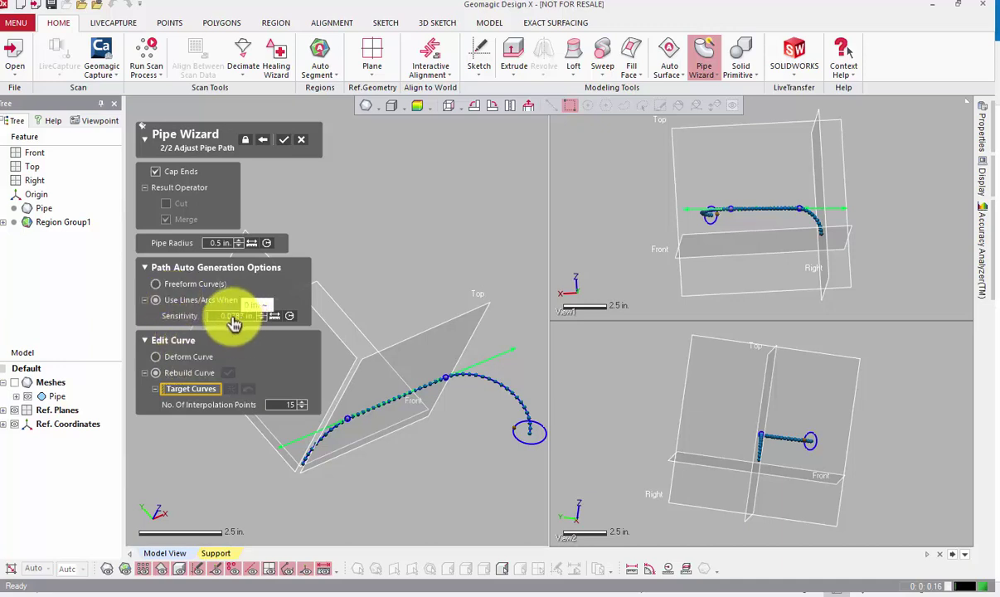
click(423, 283)
click(219, 321)
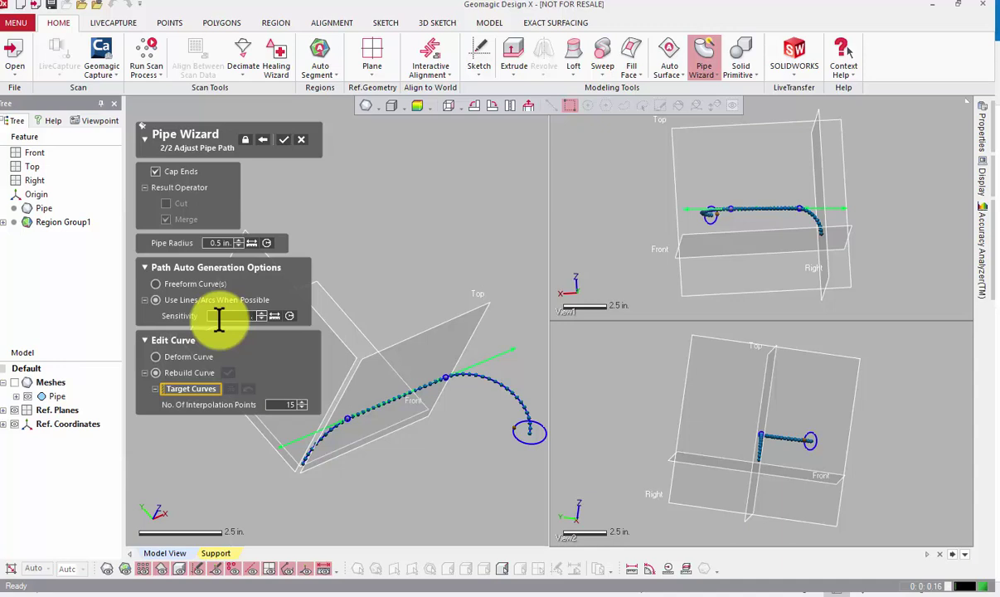
key(Return)
click(220, 321)
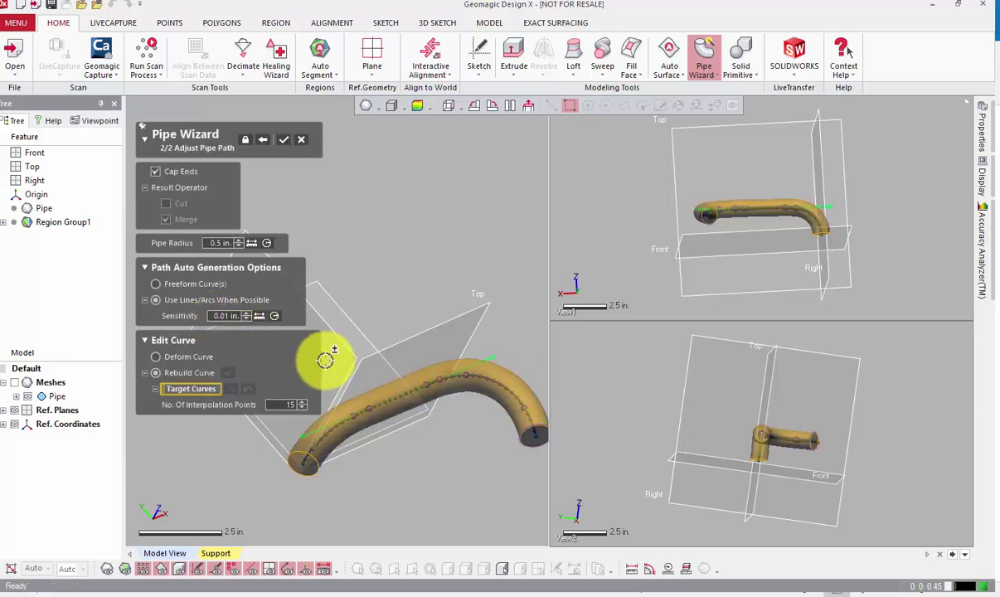
Return the path generation to freeform curves and accept the wizard to create the pipe solid.
click(196, 286)
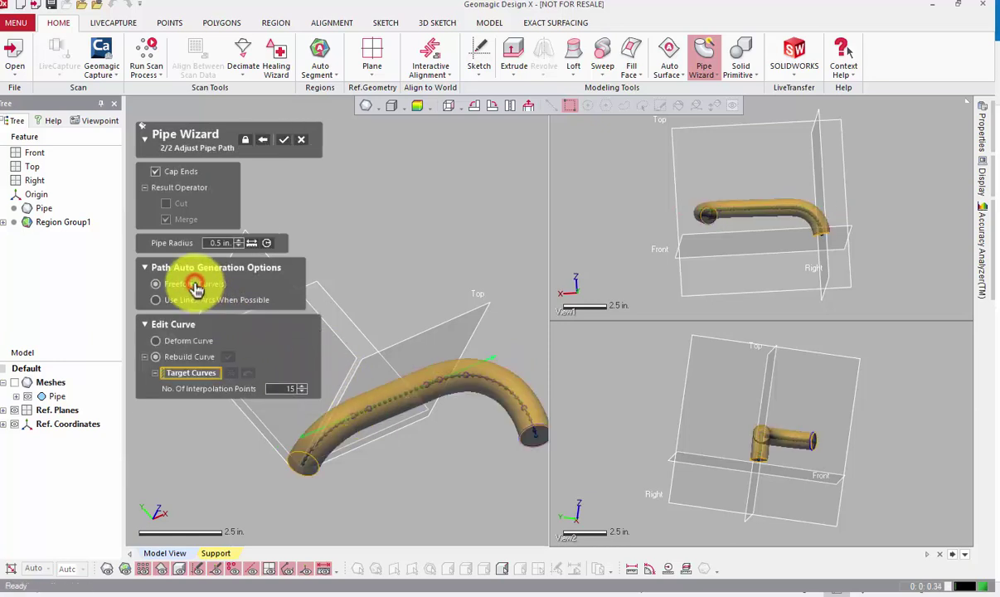
click(284, 140)
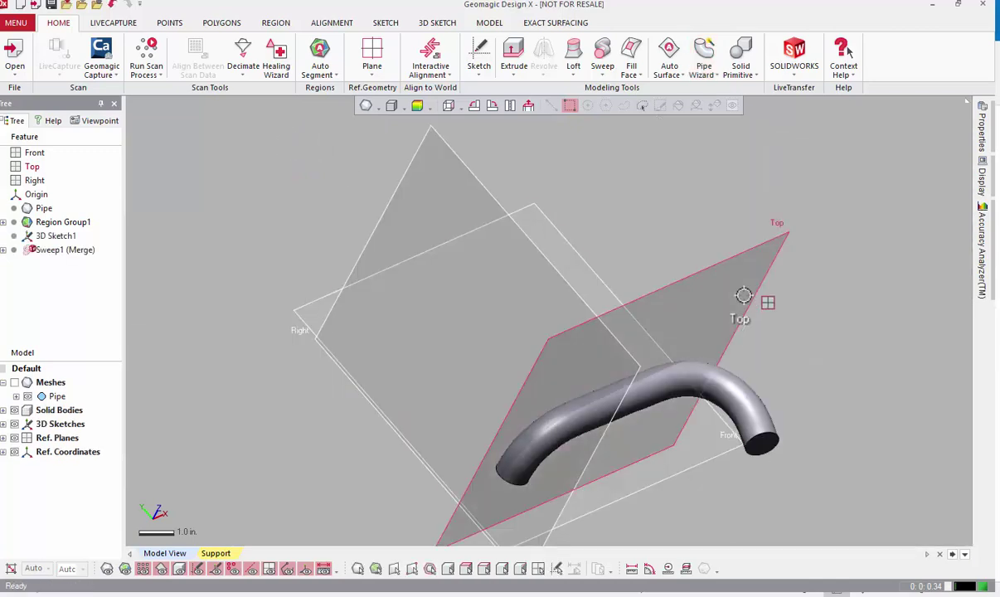
right_drag(743, 292, 621, 253)
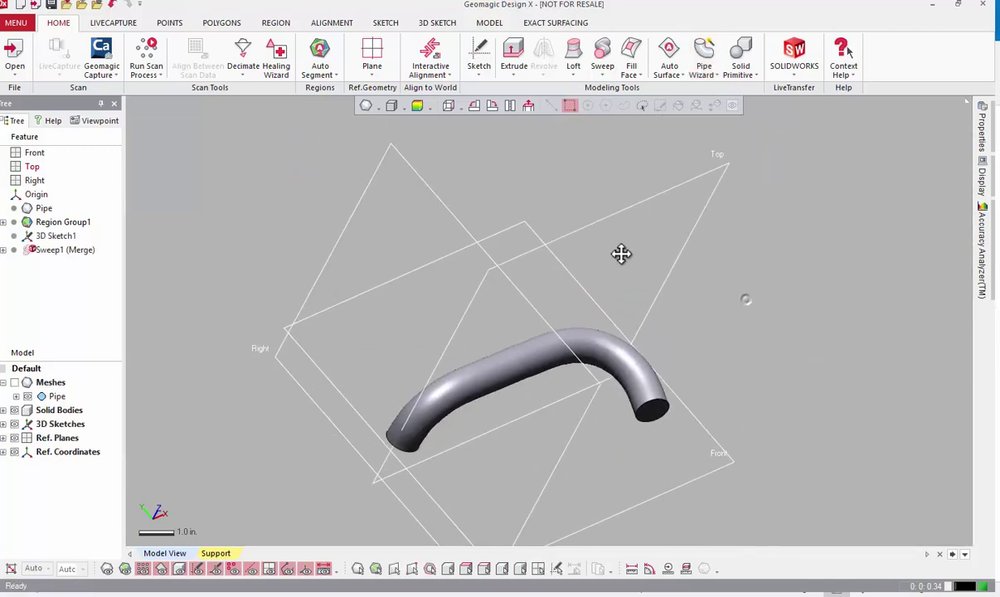
right_drag(621, 254, 598, 245)
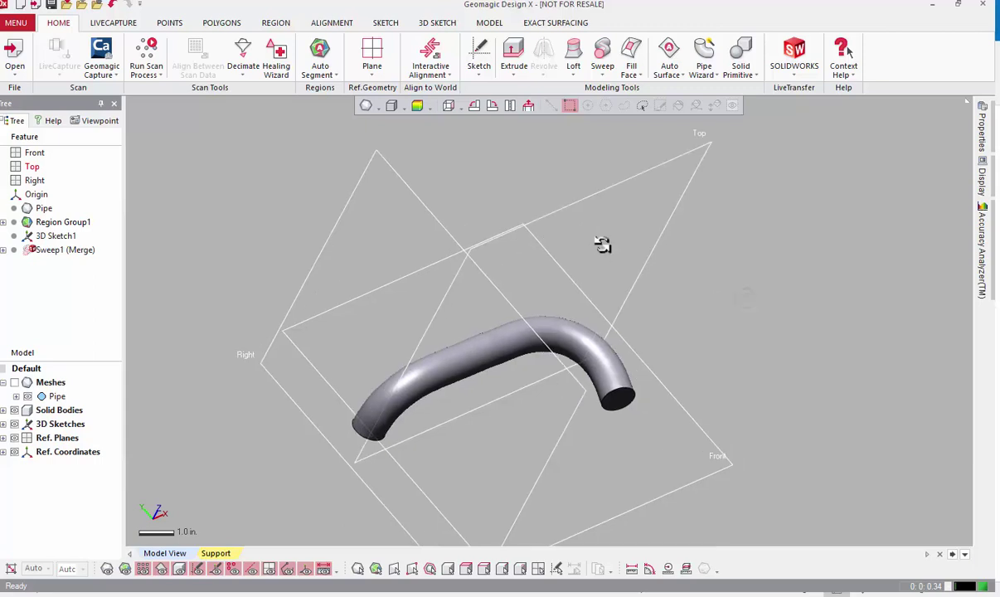
Open the 3D sketch that holds the pipe's sweep path for editing.
click(56, 250)
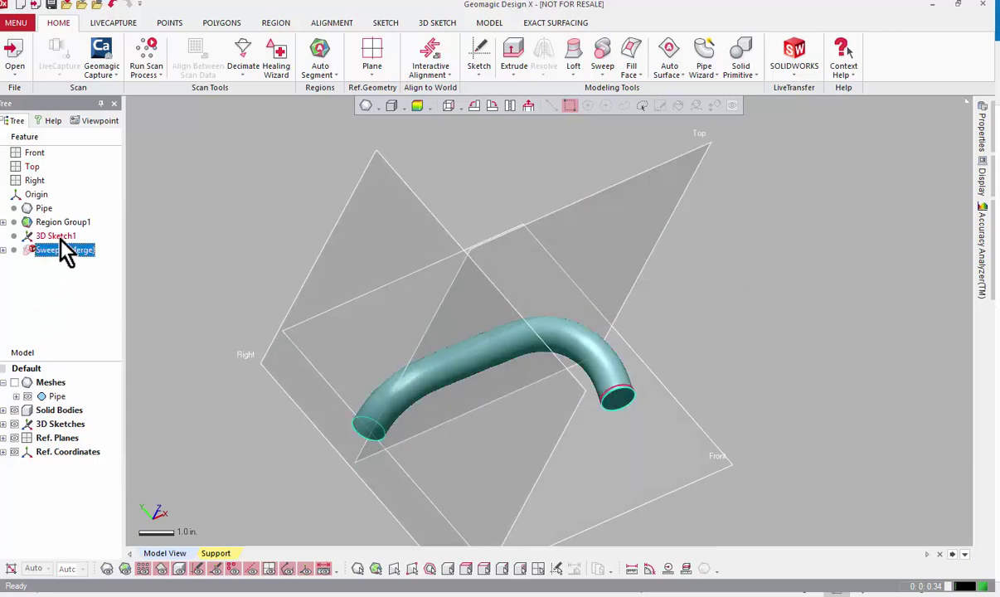
click(58, 237)
right_click(60, 239)
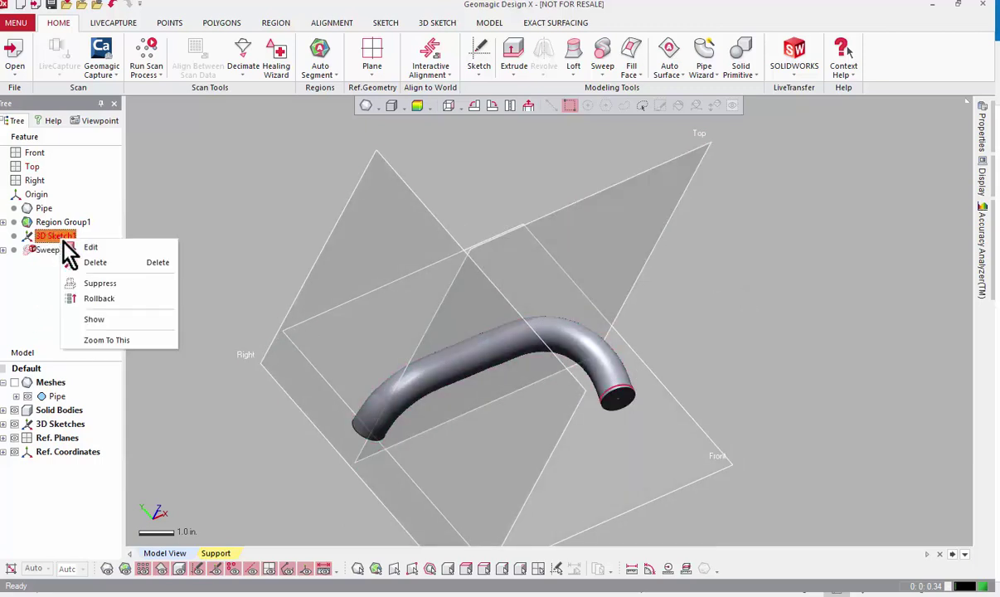
click(84, 251)
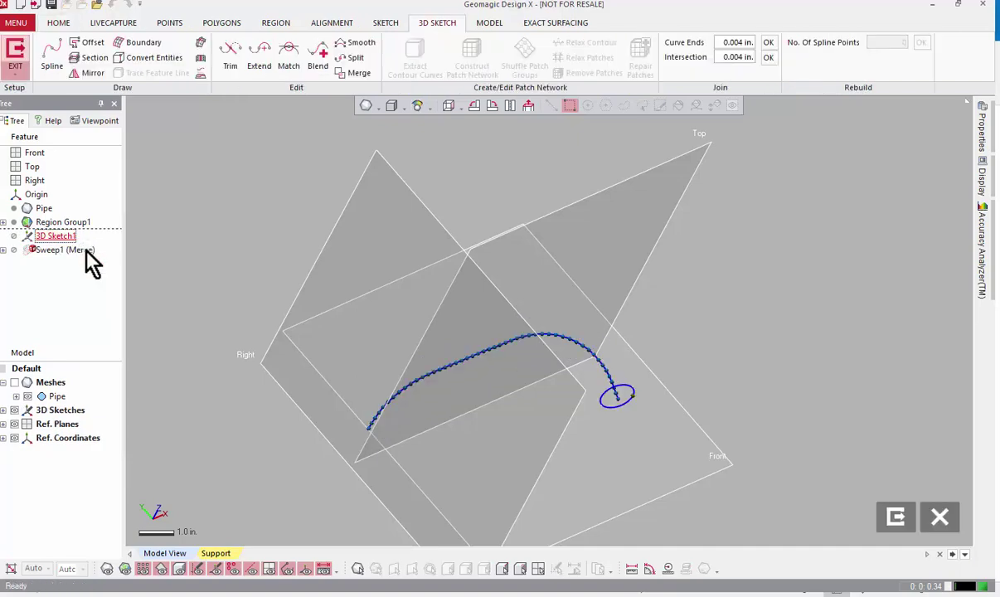
right_drag(390, 475, 475, 422)
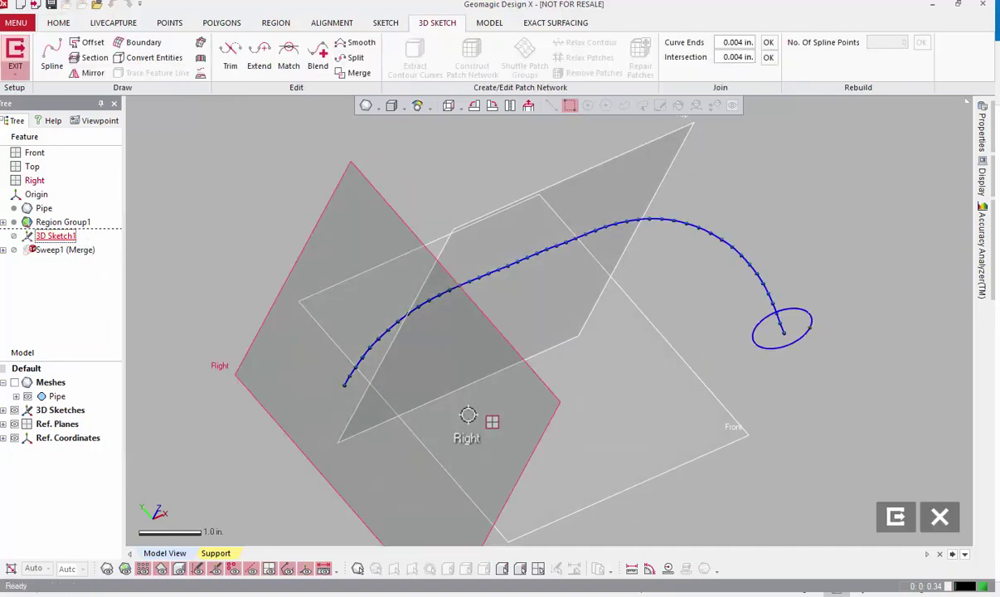
Extend both ends of the path curve with the Tangent shape, and exit the 3D sketch to update the sweep.
click(259, 63)
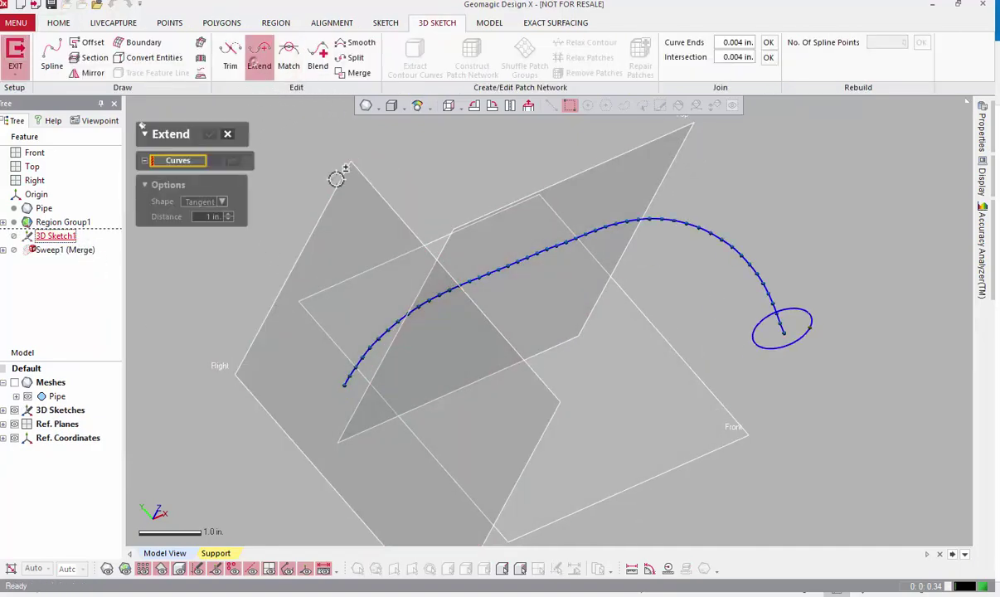
click(394, 329)
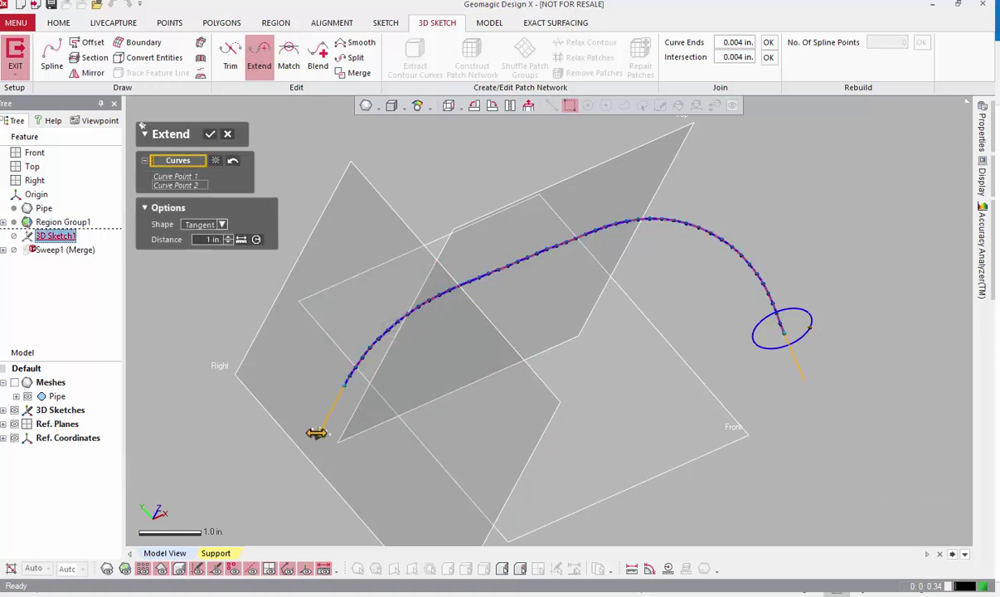
mouse_move(340, 399)
mouse_down()
mouse_move(295, 476)
mouse_move(332, 424)
mouse_move(321, 424)
mouse_move(329, 413)
mouse_up()
click(210, 134)
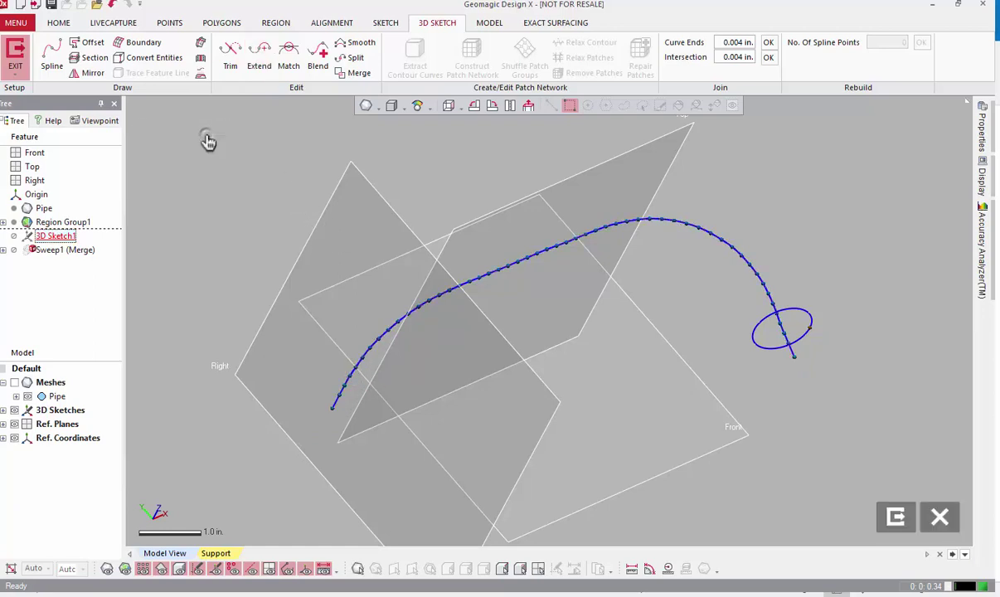
click(19, 45)
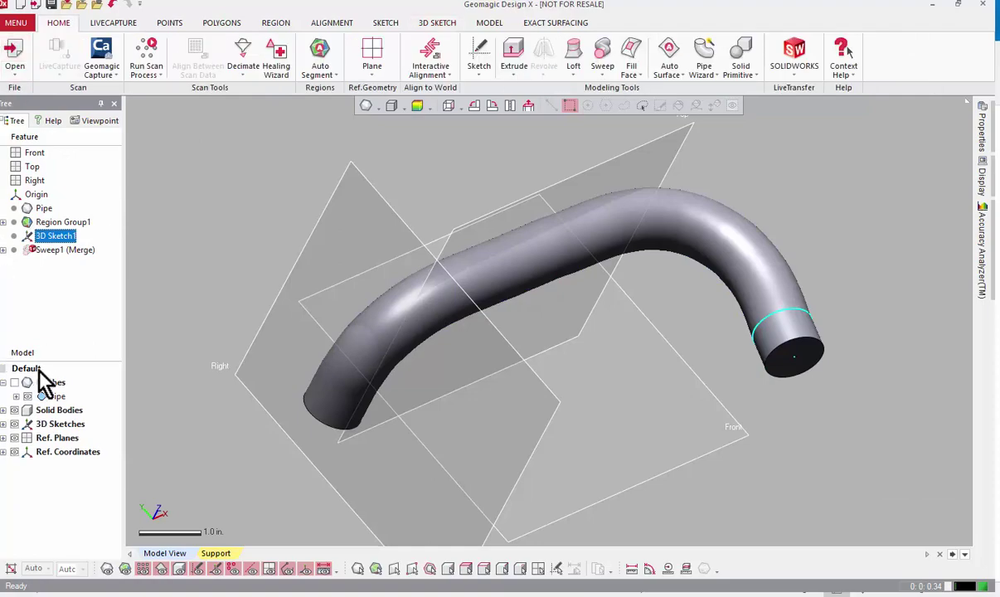
Show the meshes again and compare the extended pipe solid with the scan.
click(15, 382)
right_drag(676, 457, 927, 226)
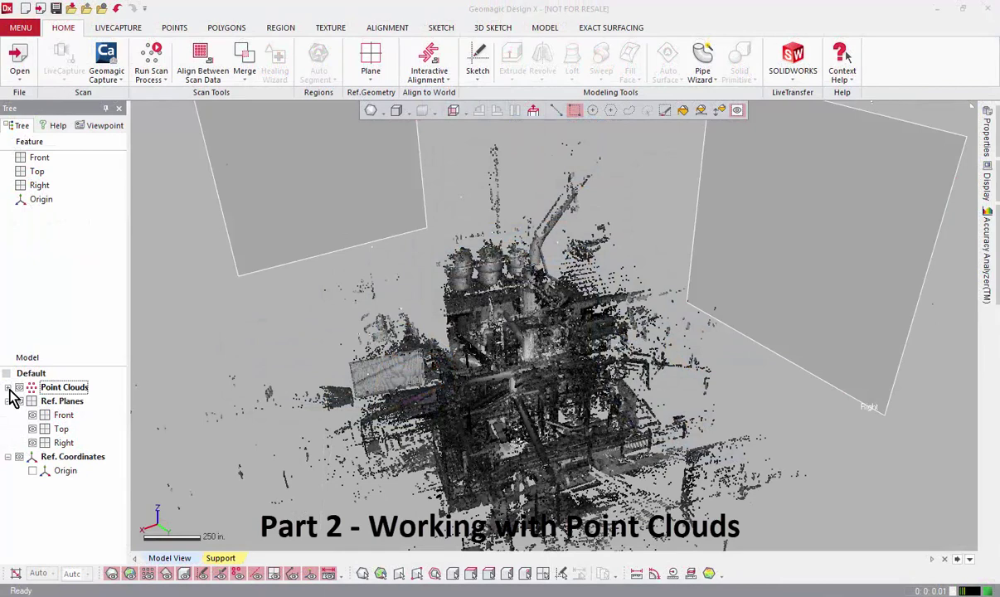
Examine the point count and dimensions of the first point cloud, and the combined properties of all the point clouds.
click(8, 387)
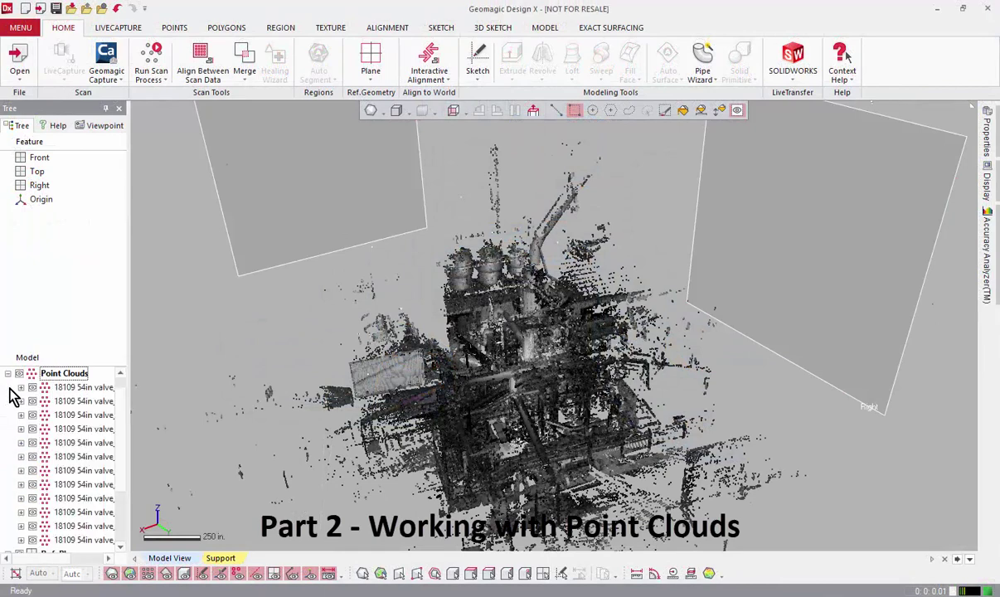
click(21, 388)
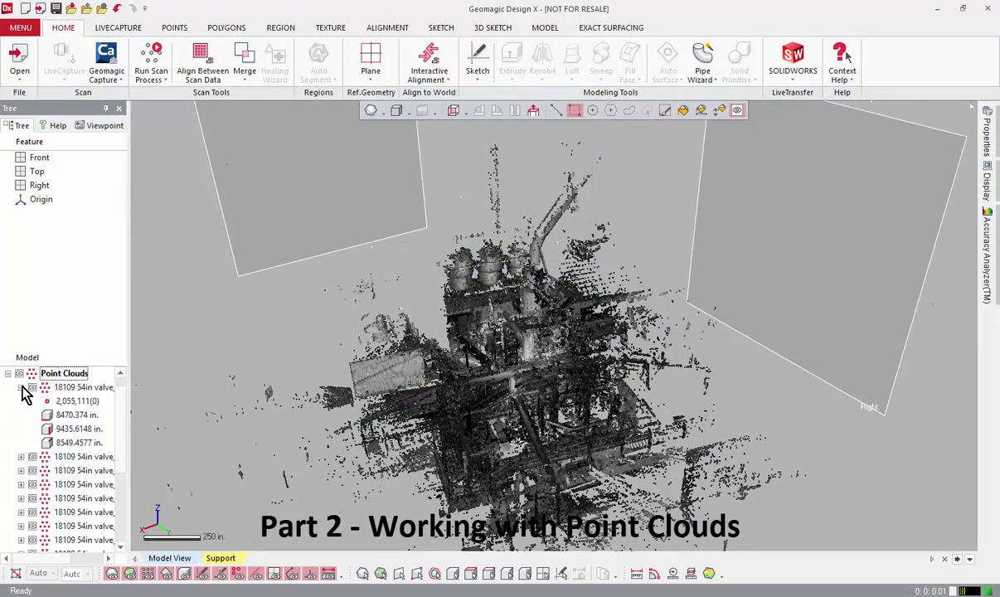
click(20, 387)
click(50, 375)
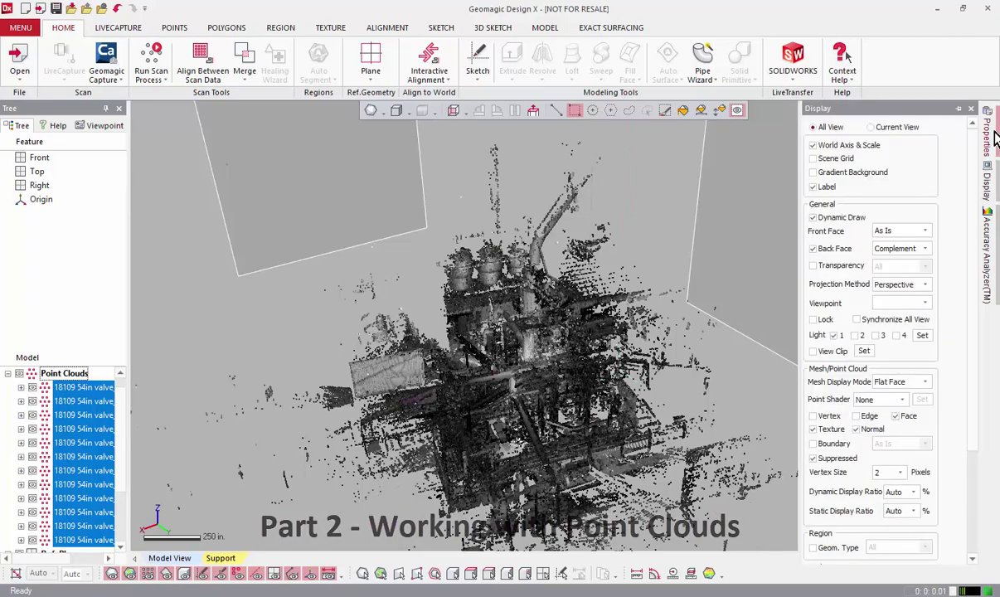
mouse_move(992, 136)
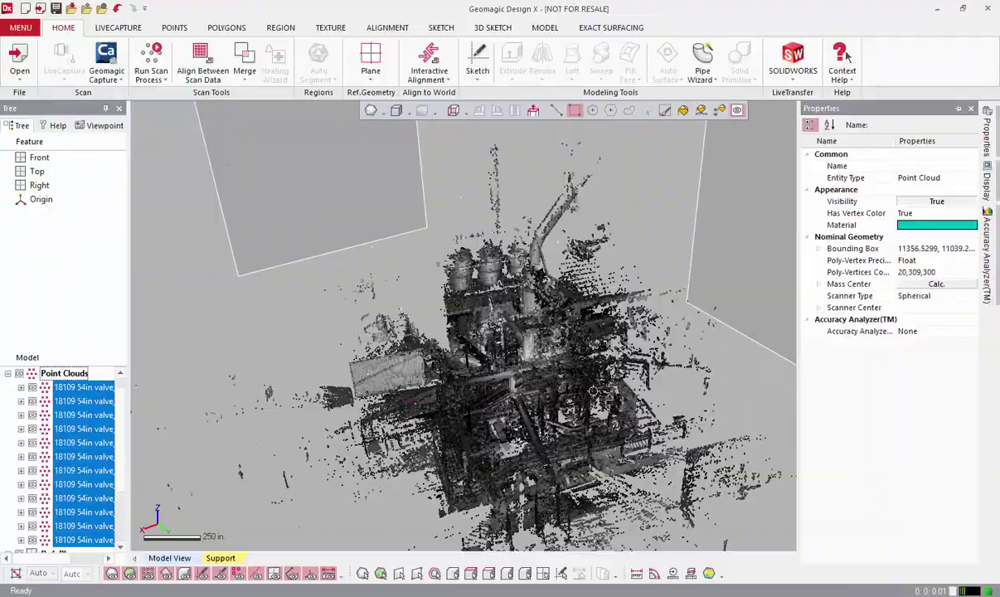
Start the Pipe Wizard, target the bent pipe's points across several clouds with Auto Selection, and extract the pipe.
shift+right_drag(501, 392, 503, 249)
scroll(503, 250, up, 8)
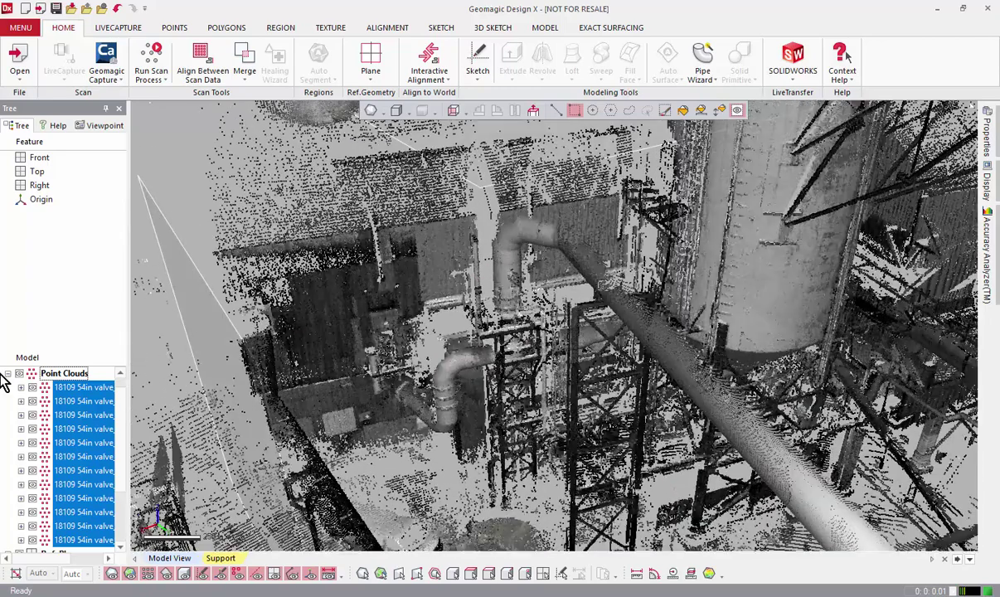
click(701, 60)
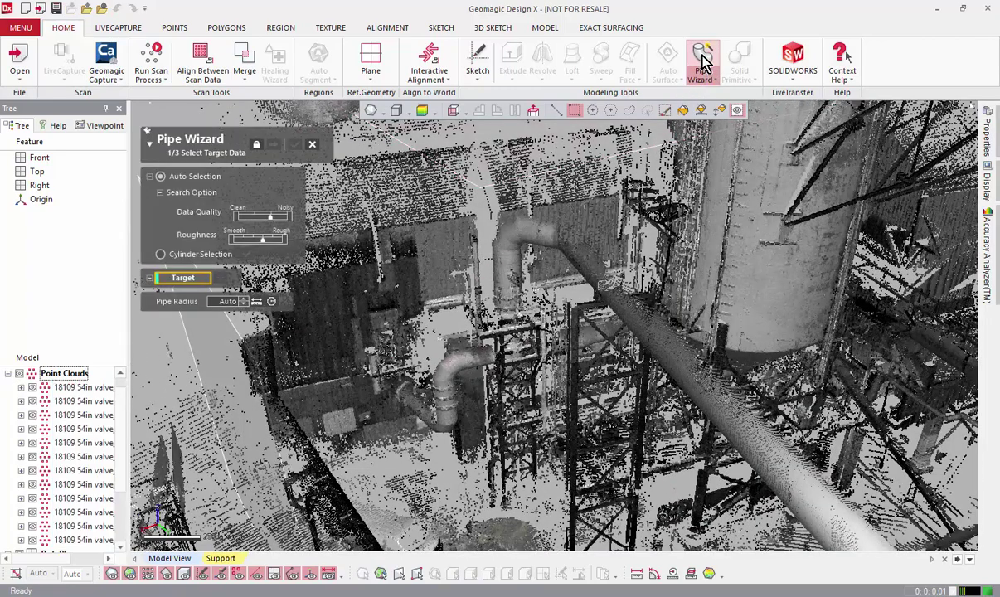
click(445, 381)
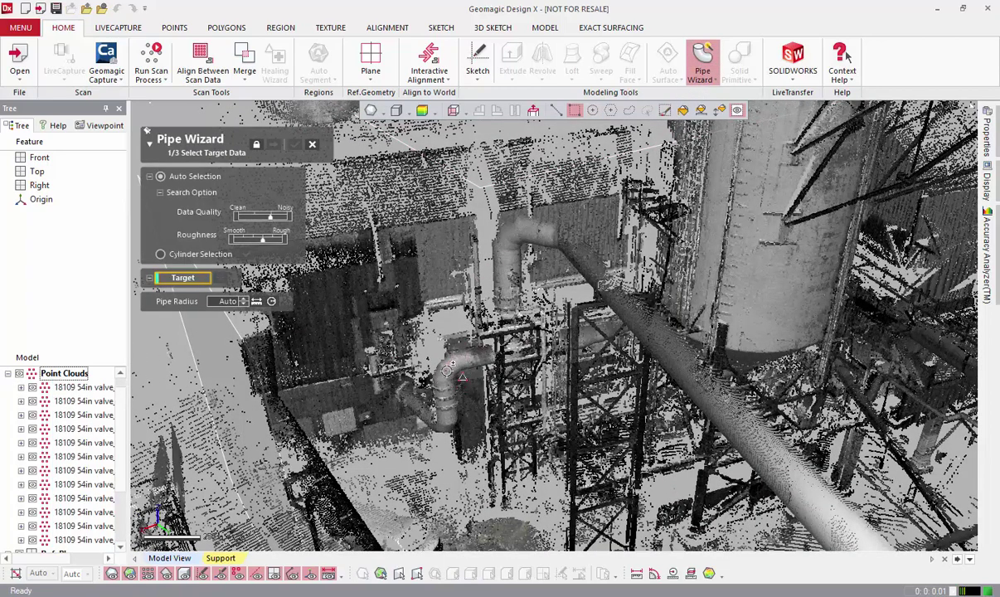
click(445, 380)
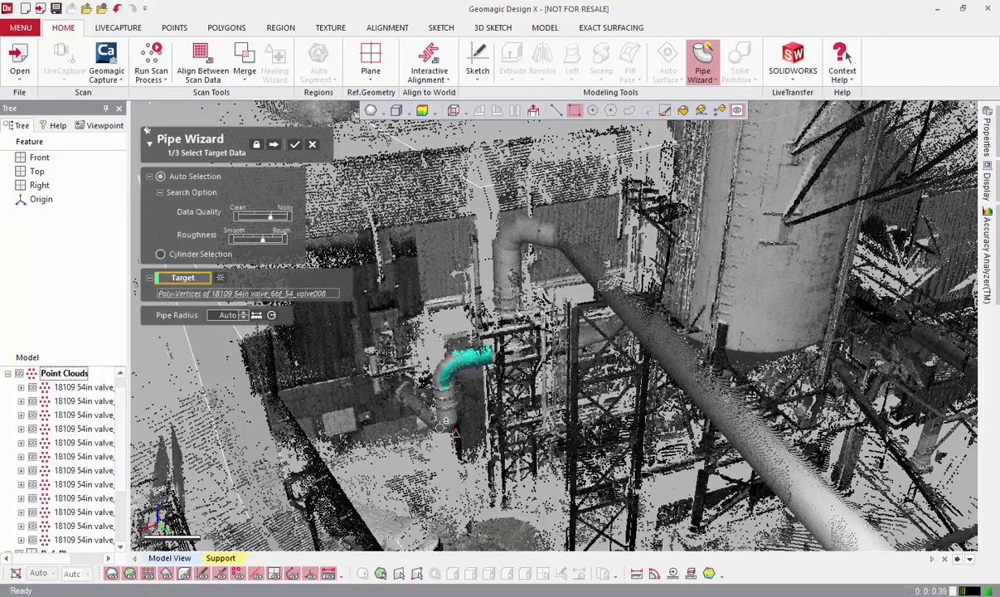
click(419, 445)
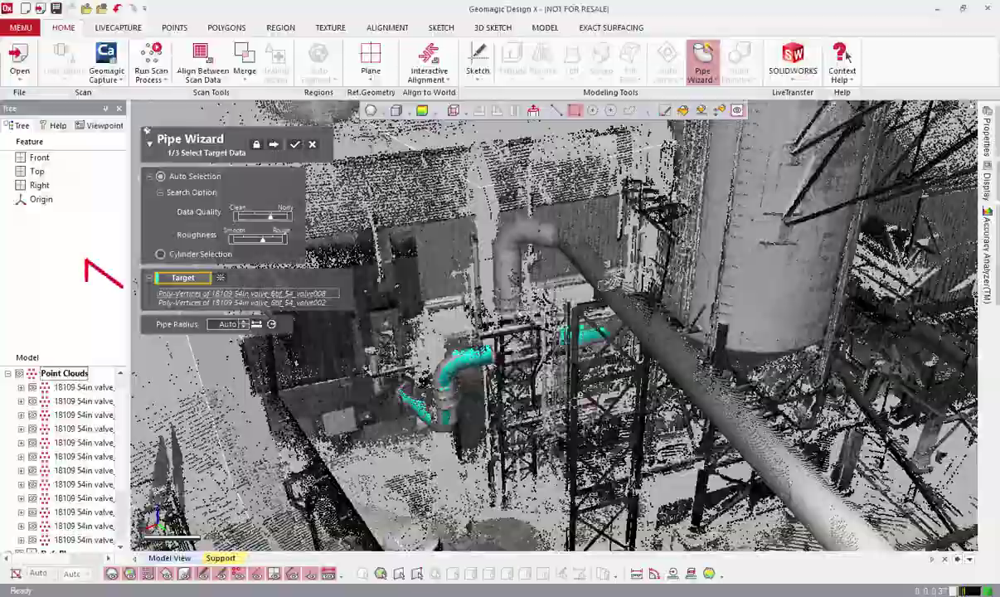
mouse_move(544, 363)
ctrl+right_down()
mouse_move(687, 357)
mouse_move(723, 448)
mouse_move(683, 348)
mouse_move(735, 388)
ctrl+right_up()
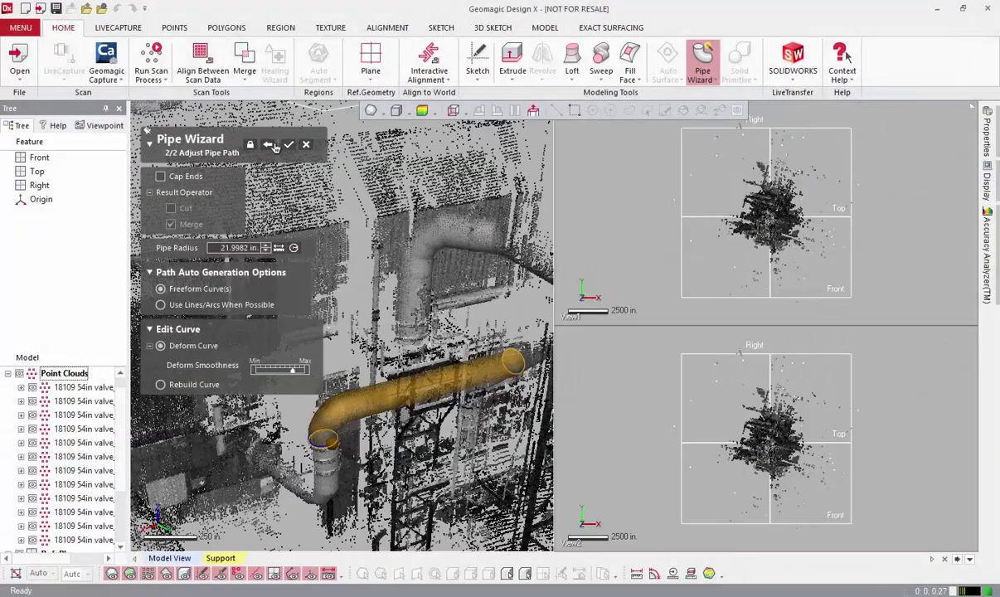
Return to target selection, add the points at the far end of the bent pipe, and extract the pipe again.
click(269, 146)
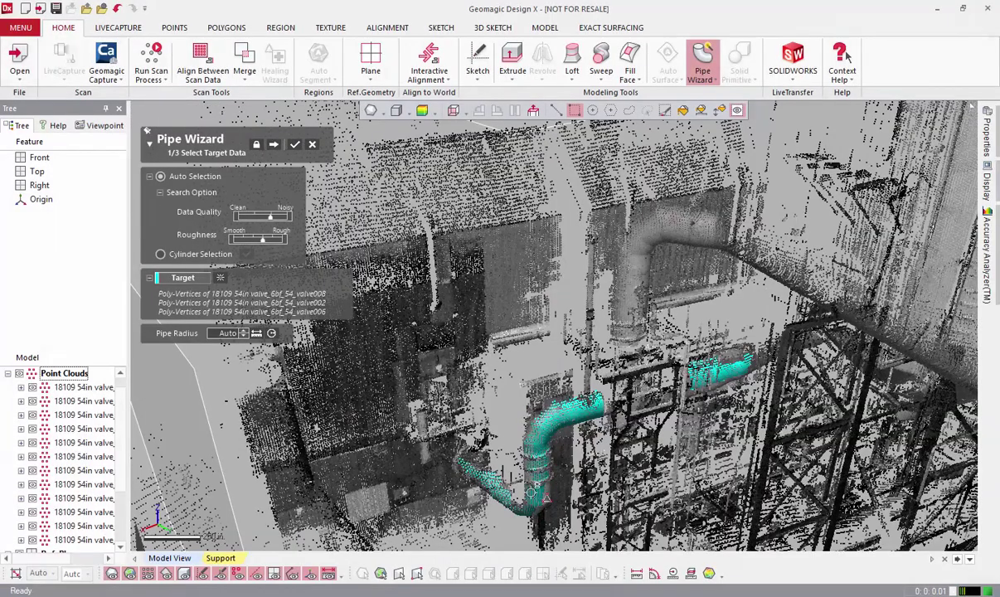
scroll(764, 357, up, 5)
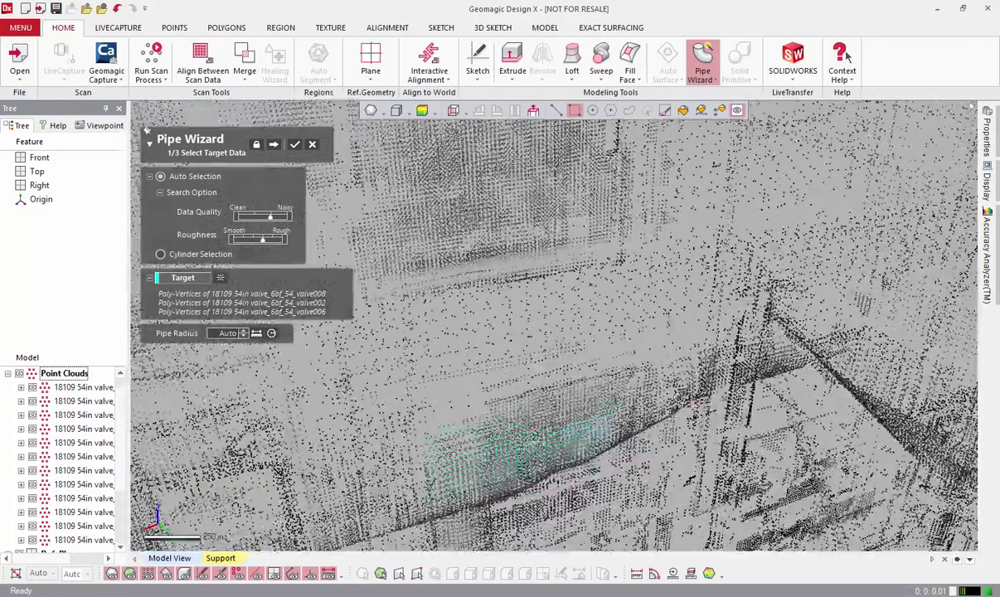
click(764, 357)
click(730, 340)
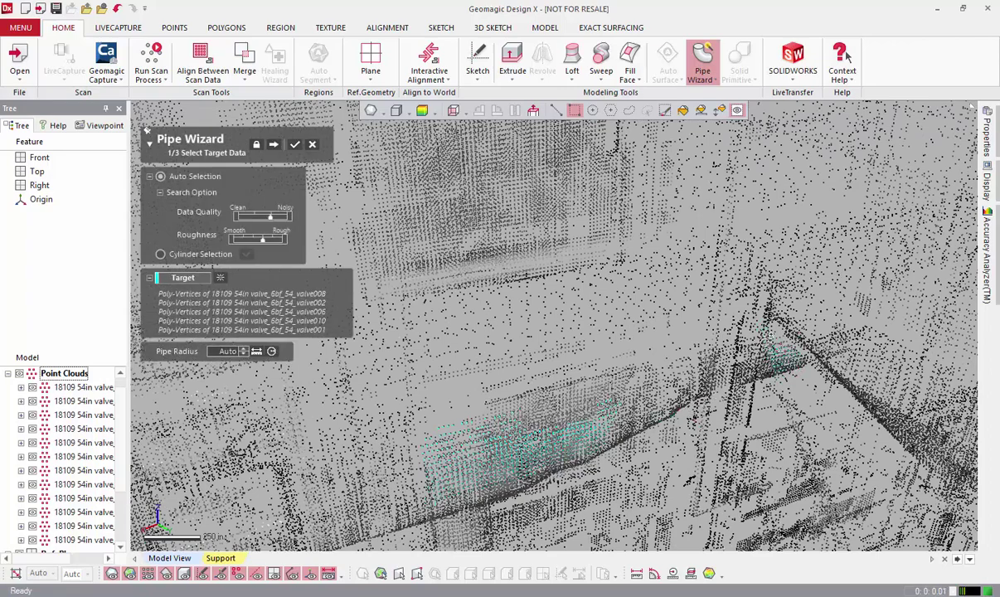
click(274, 145)
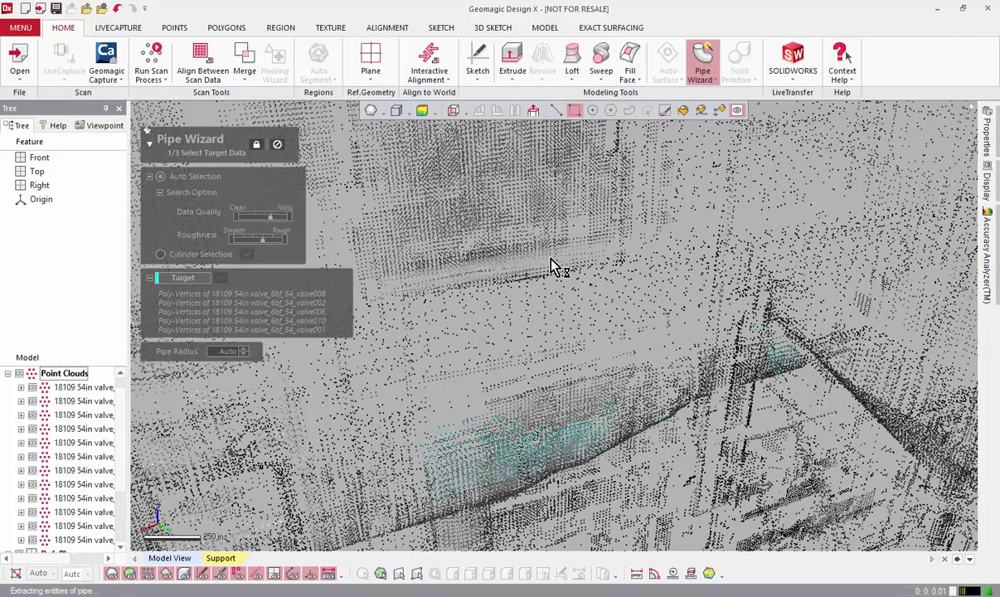
Use Cylinder Selection with seed points along the bent pipe to target its full run, and extract the pipe.
scroll(681, 345, down, 5)
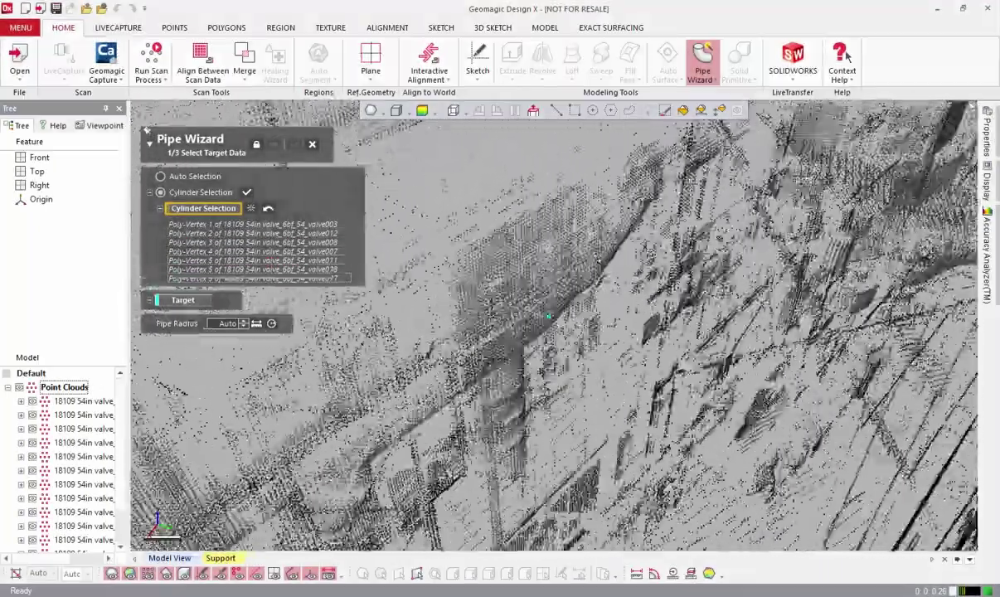
click(611, 248)
ctrl+right_drag(663, 185, 672, 246)
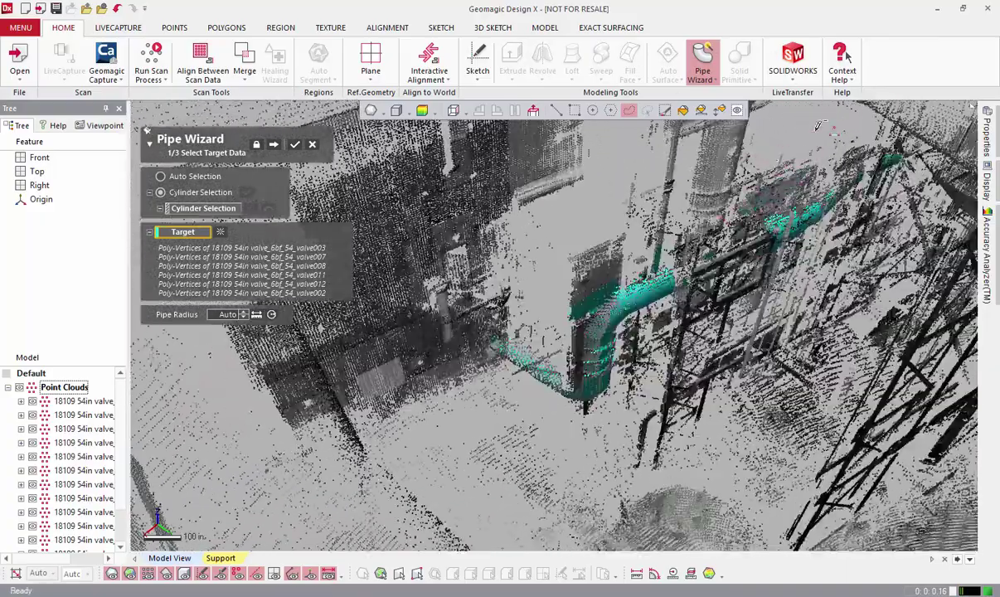
click(274, 145)
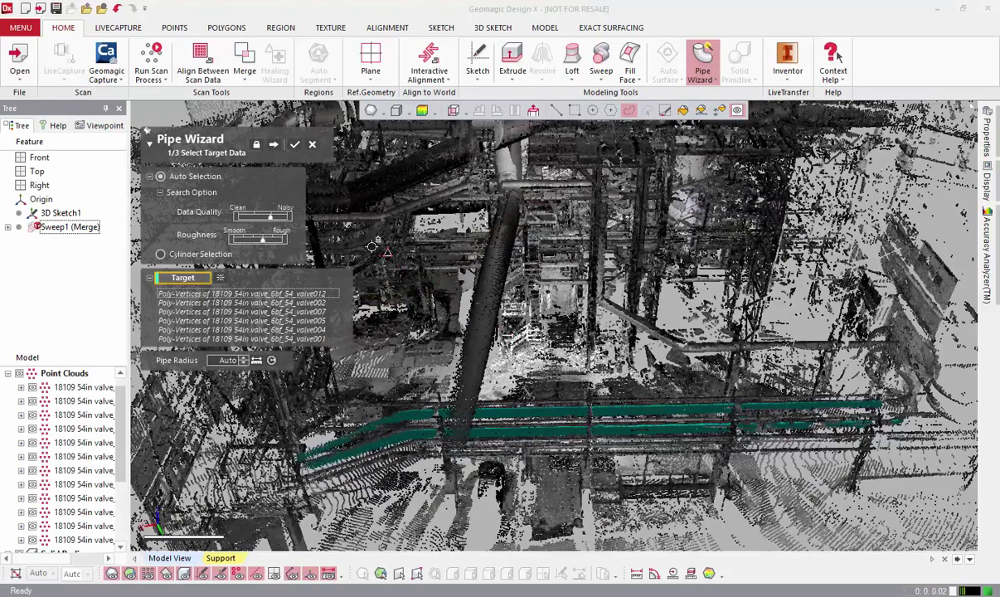
Extract the two long parallel pipes from the targeted points, keep both bodies, and accept their paths with capped ends and Merge.
click(273, 147)
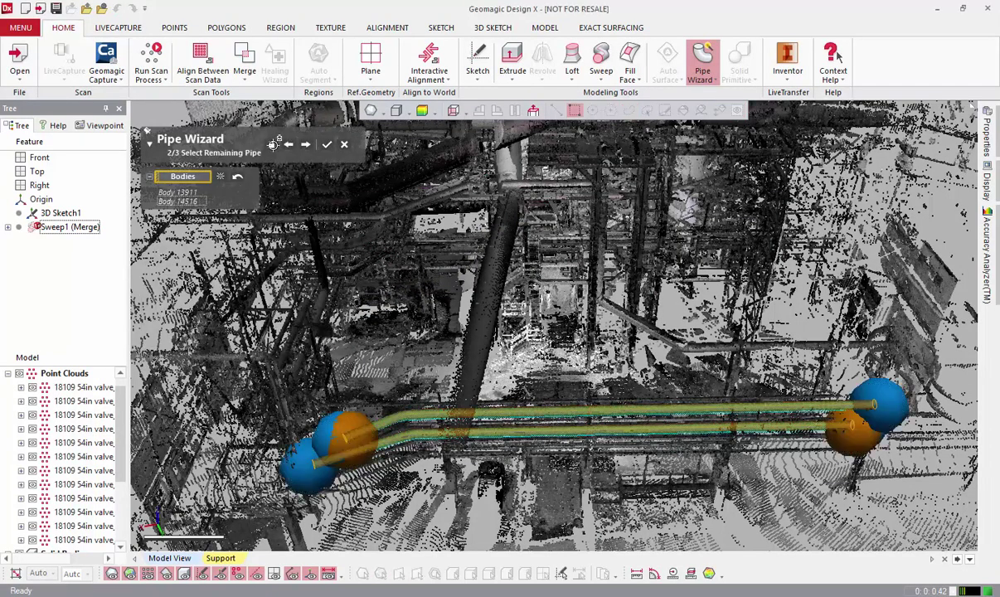
right_drag(609, 415, 605, 373)
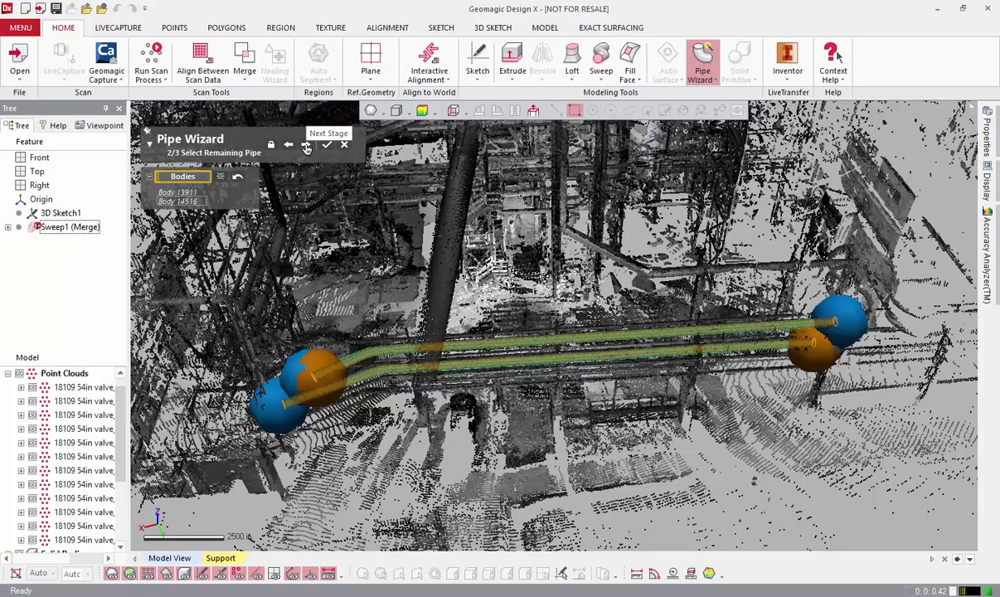
click(306, 147)
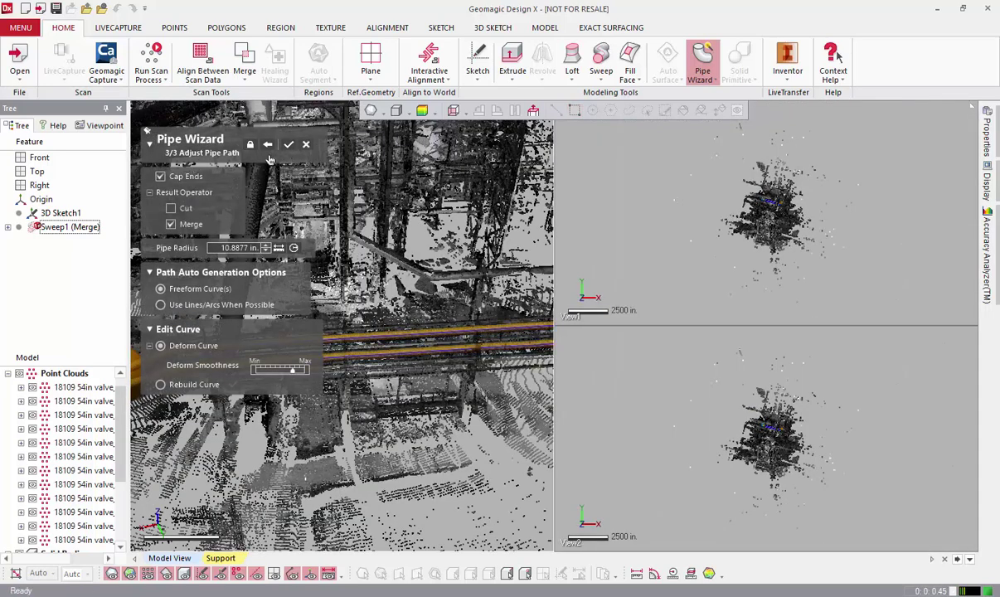
click(288, 146)
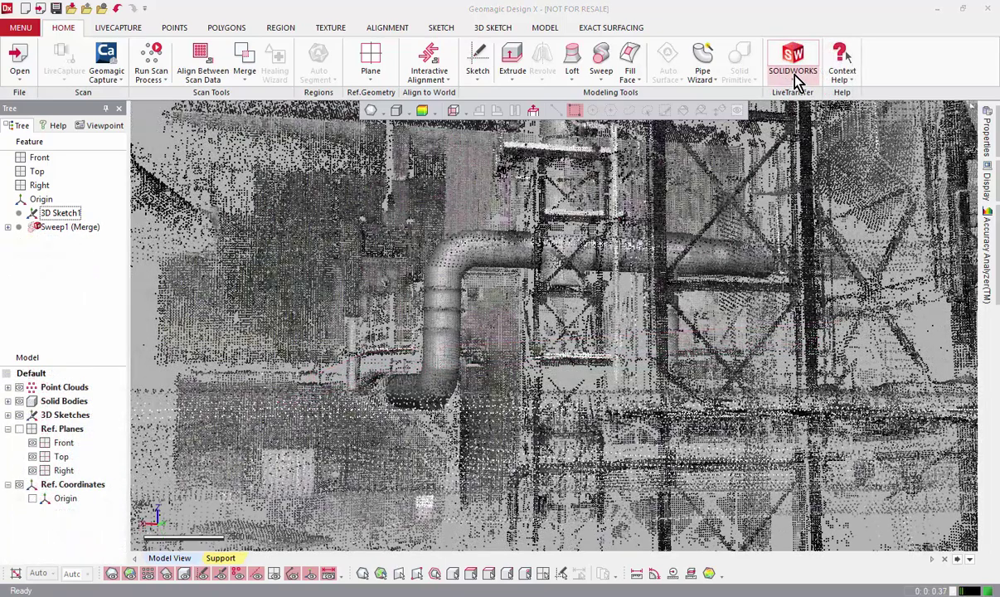
Transfer the bent pipe model to Inventor with LiveTransfer, starting from the first feature with the sweep as a parametric feature.
click(795, 66)
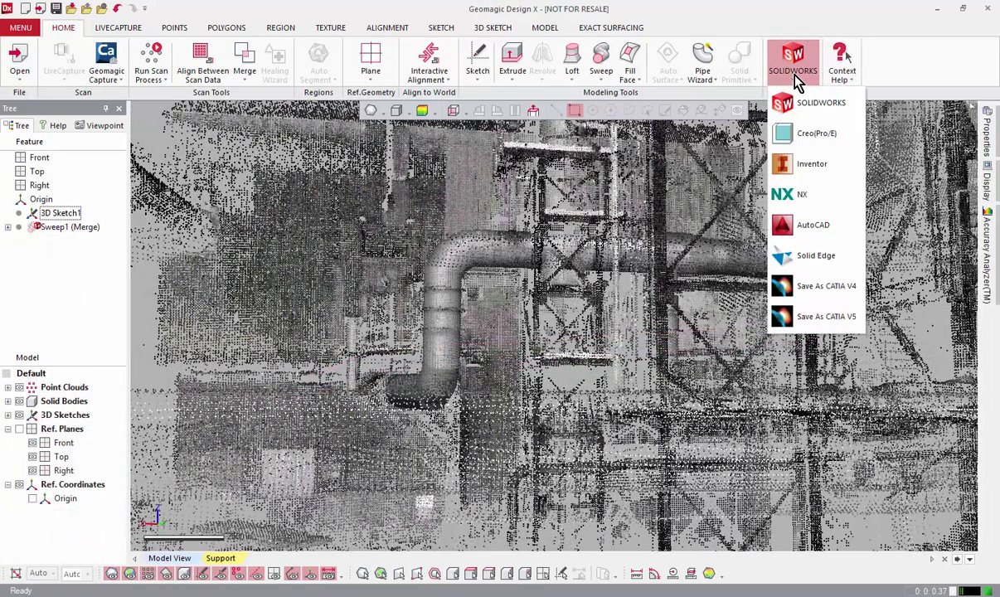
click(808, 168)
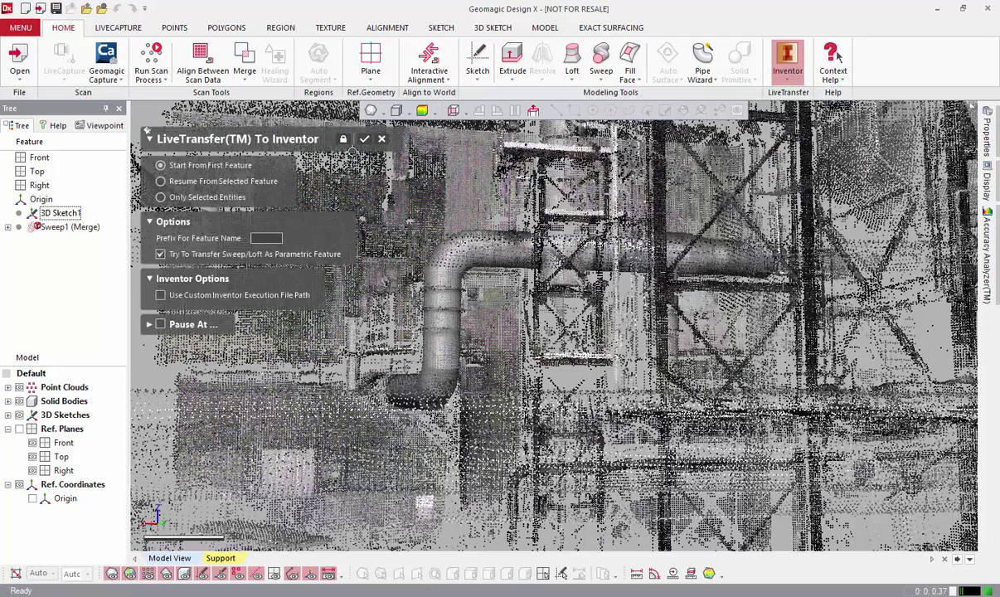
click(366, 141)
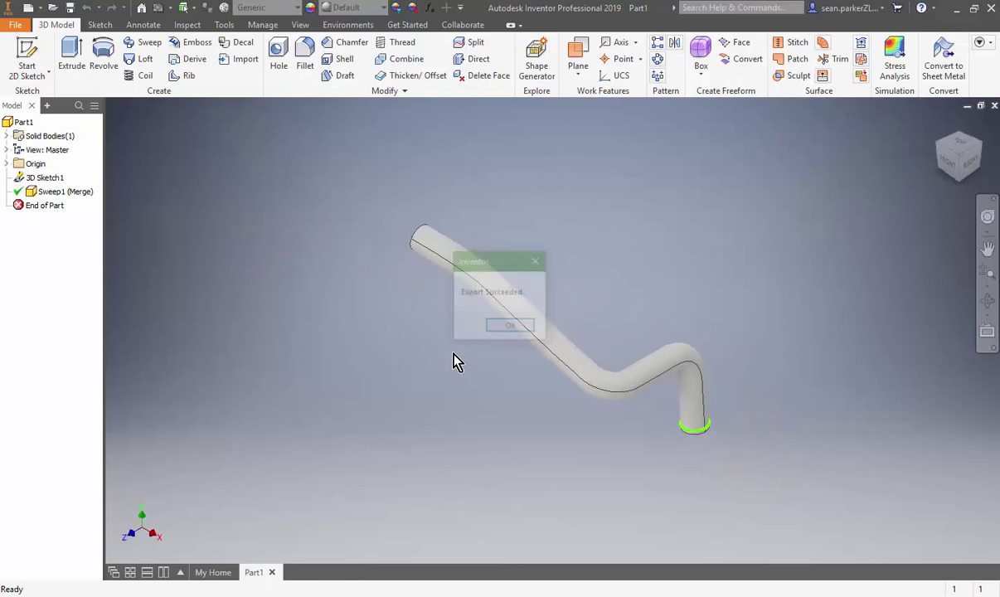
click(518, 329)
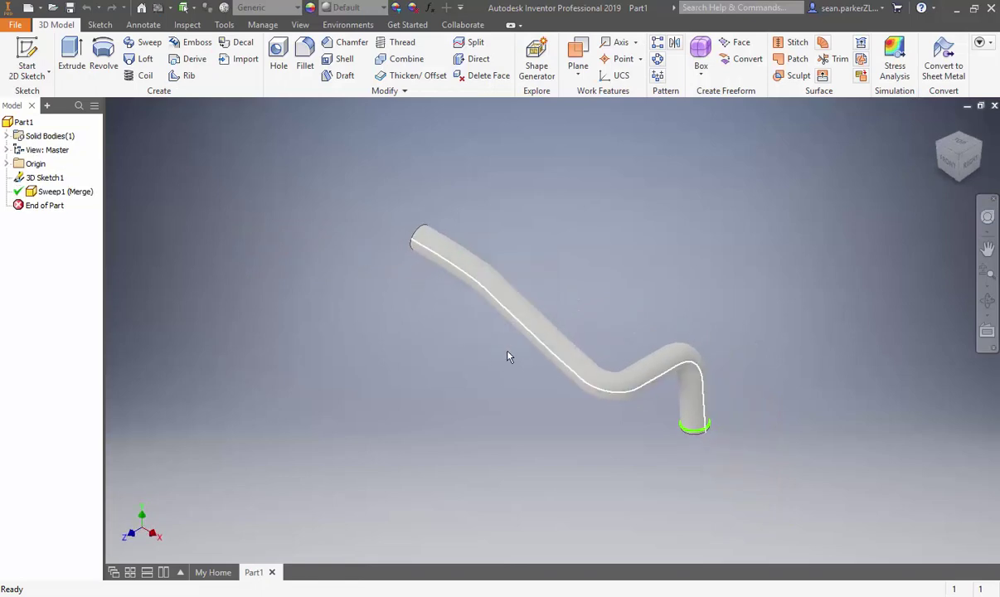
Edit the pipe's 3D sketch in Inventor, dimension the profile circle at 22 in, and finish the sketch.
double_click(50, 179)
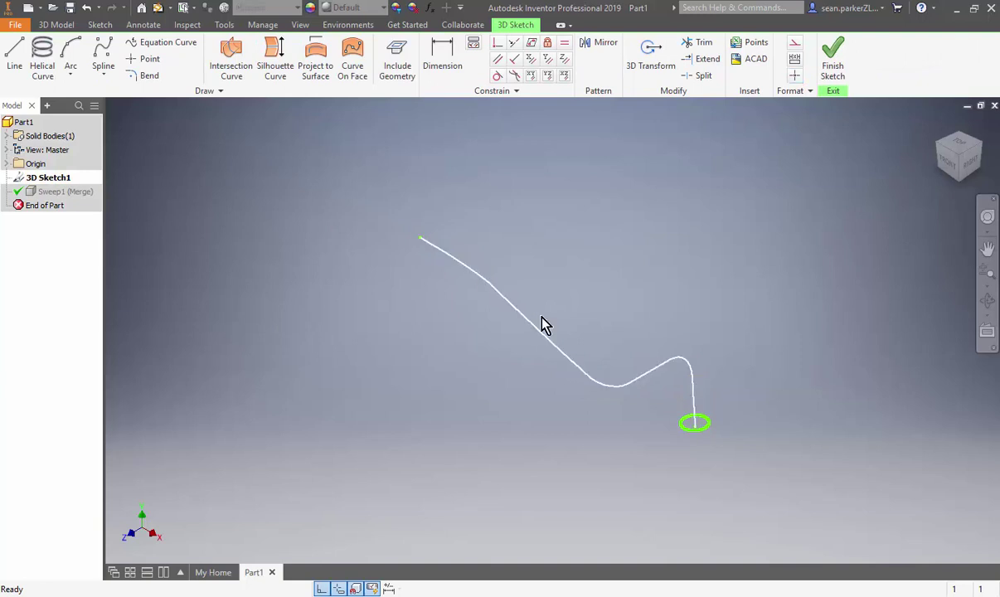
key(d)
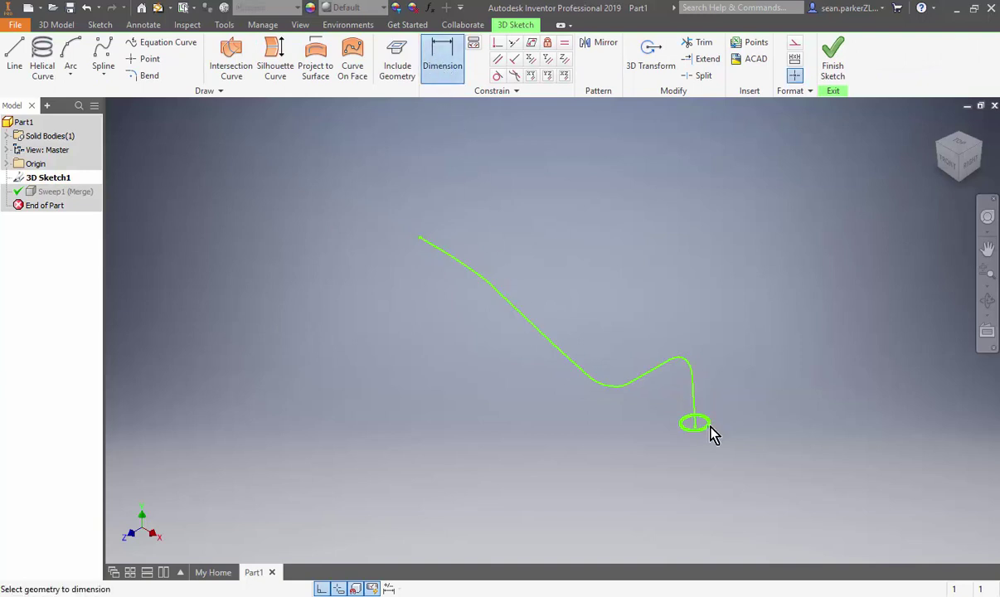
click(700, 427)
click(750, 396)
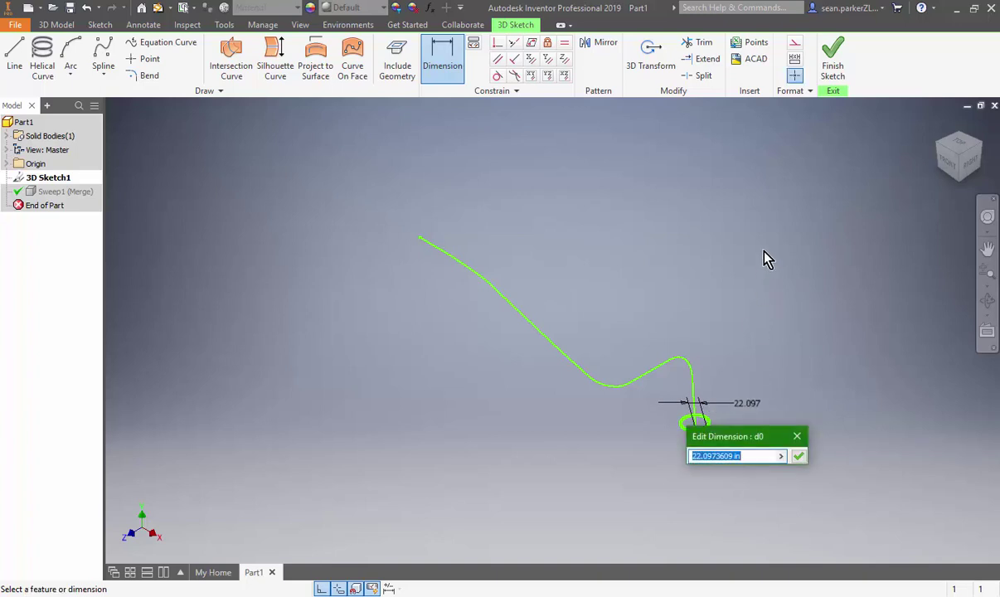
text(22)
click(799, 457)
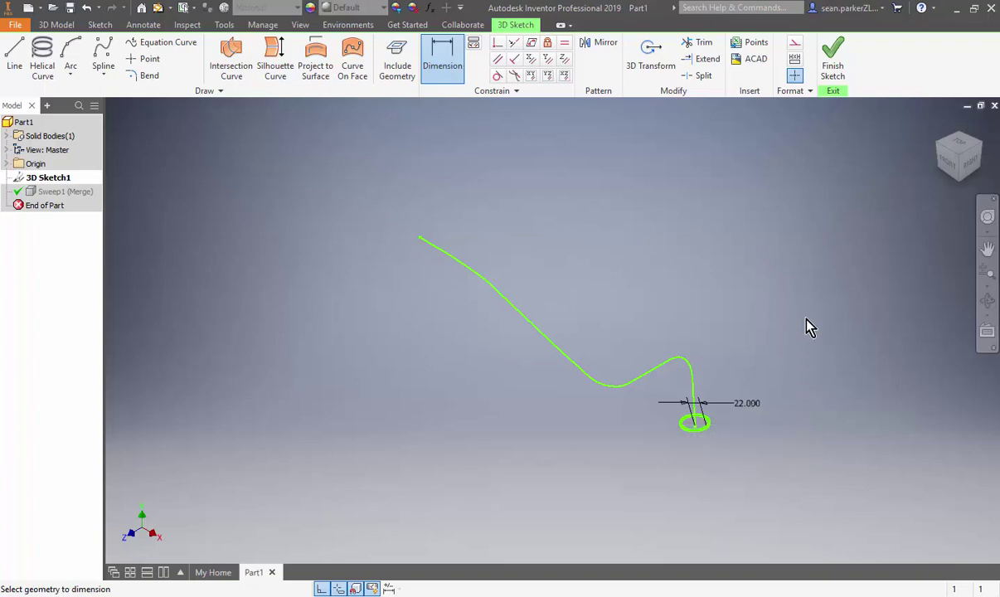
click(833, 68)
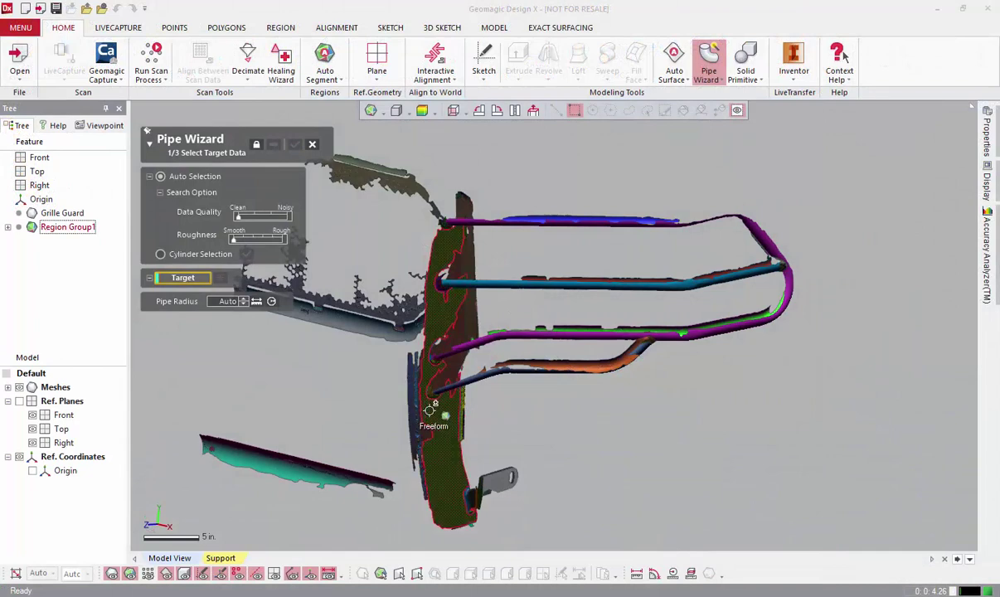
Try to extract a pipe from the grille guard's flat upright Freeform region, and clear the target selection.
click(428, 408)
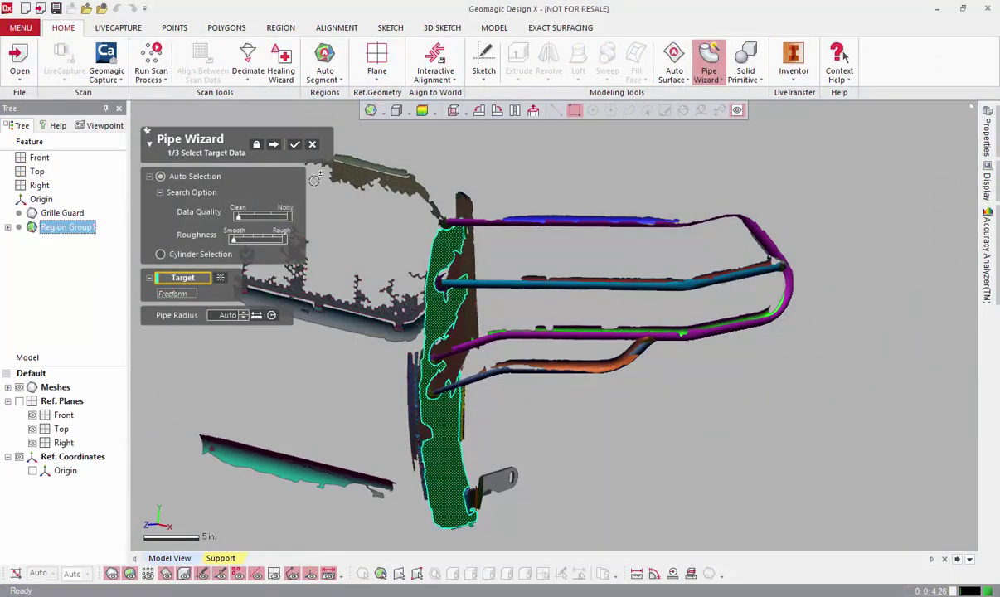
click(274, 147)
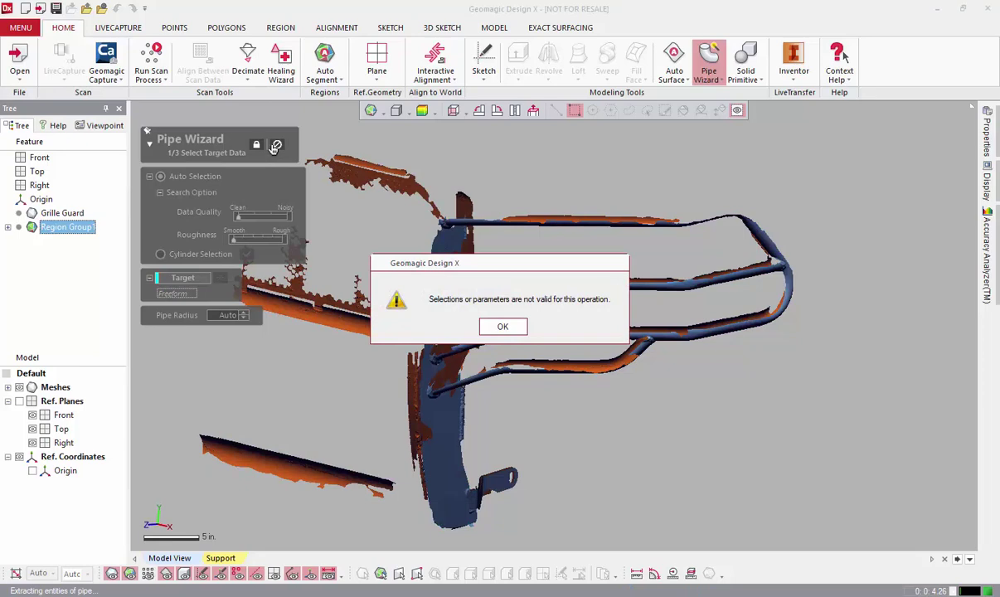
click(500, 328)
click(223, 280)
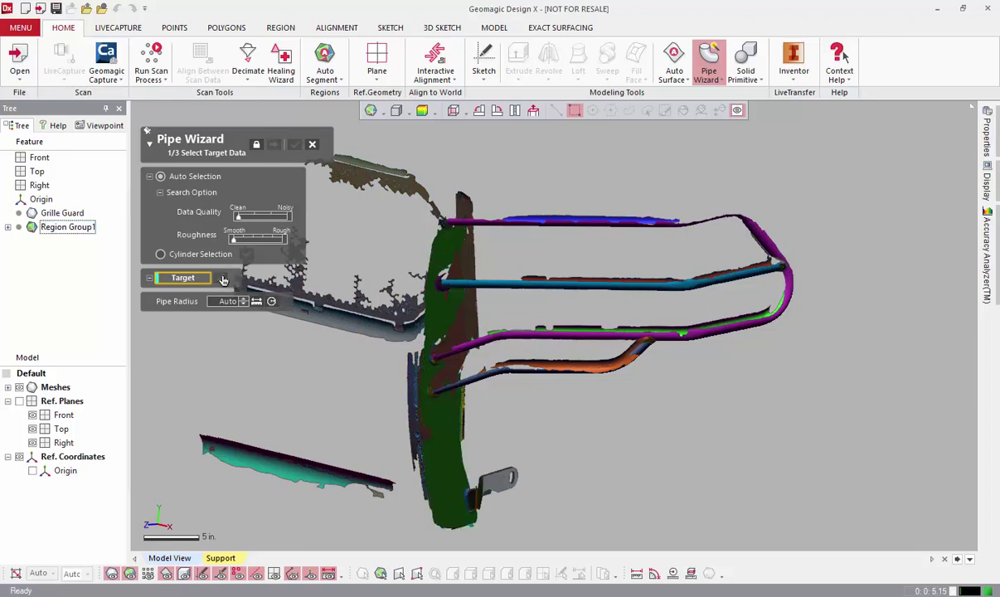
Try to generate a pipe path from the top bar's Revolution region and the outer loop's Freeform region.
click(544, 218)
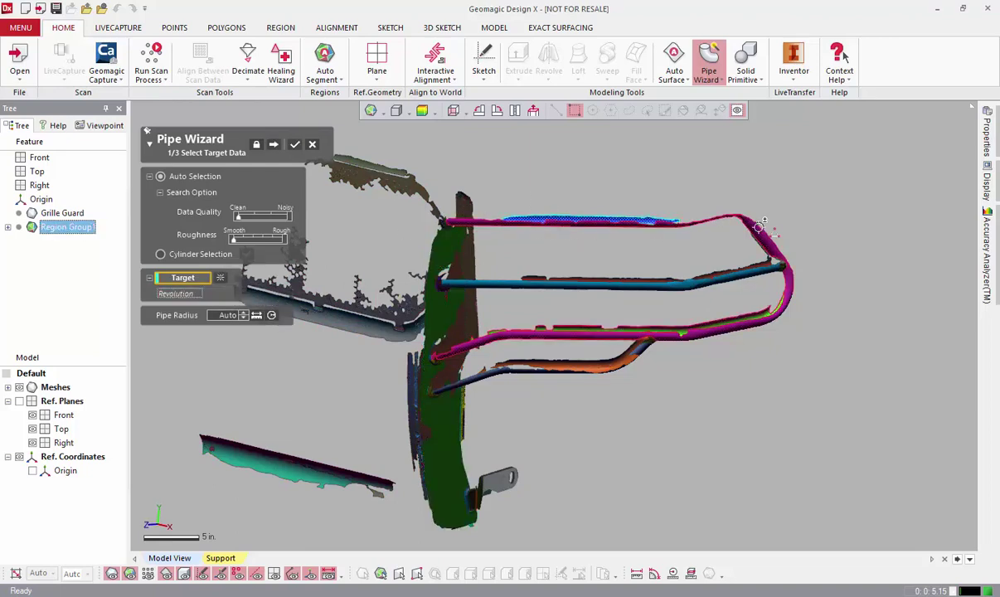
click(727, 219)
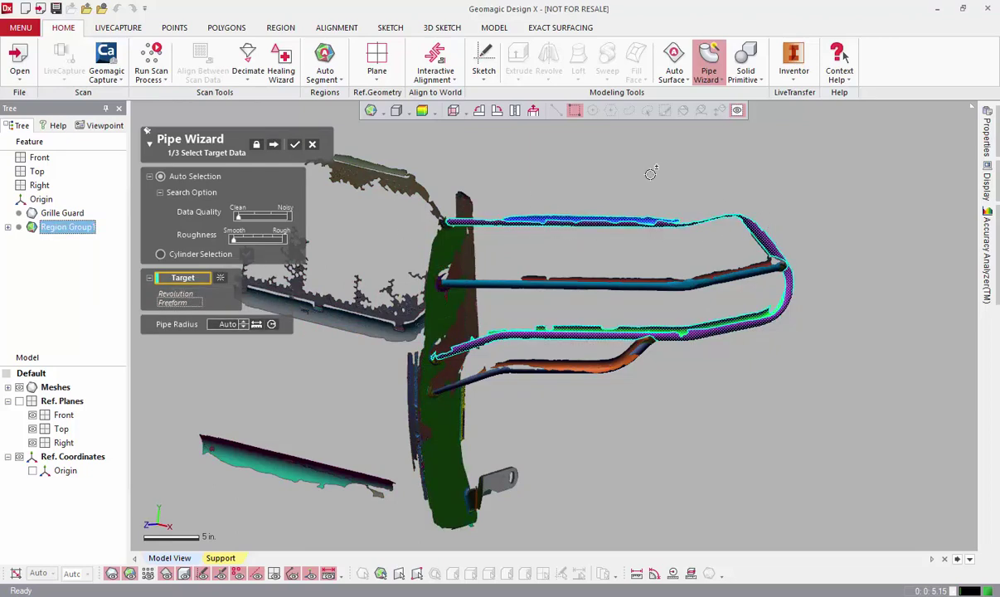
click(276, 146)
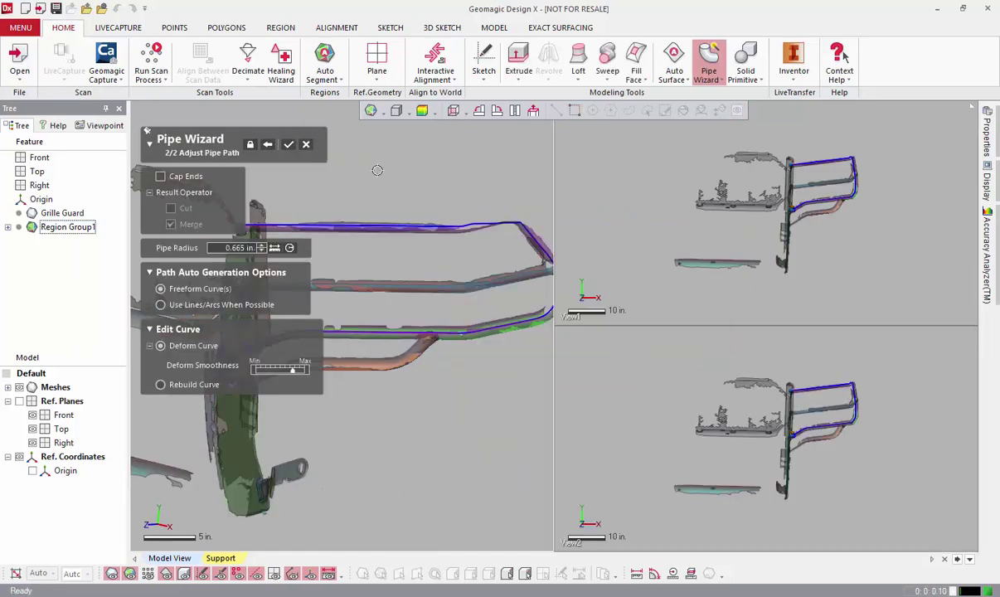
Hide the meshes, set Deform Smoothness to maximum, and try to deform the path at its sharp upper bend.
ctrl+right_drag(455, 174, 492, 246)
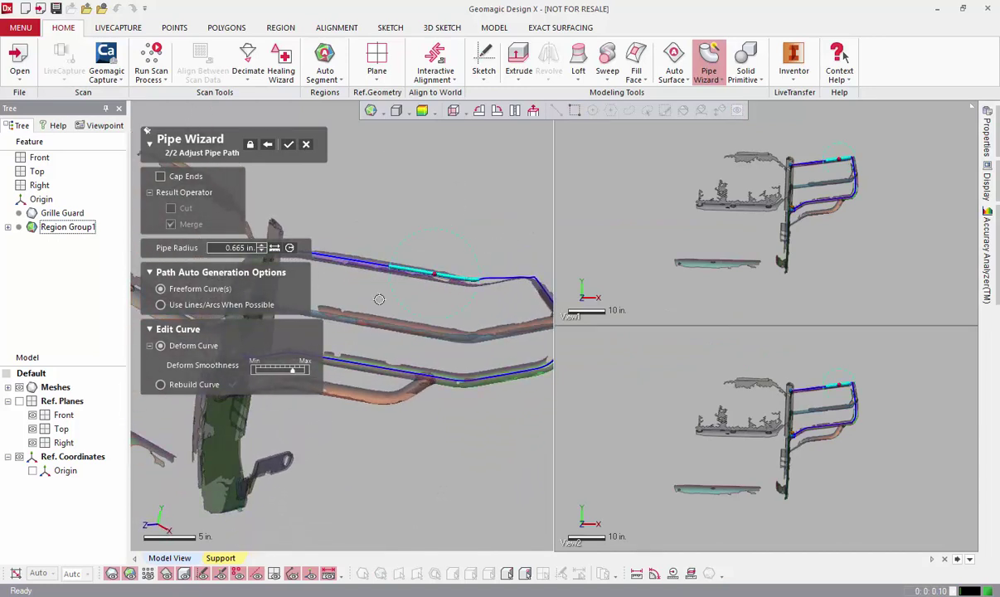
click(19, 387)
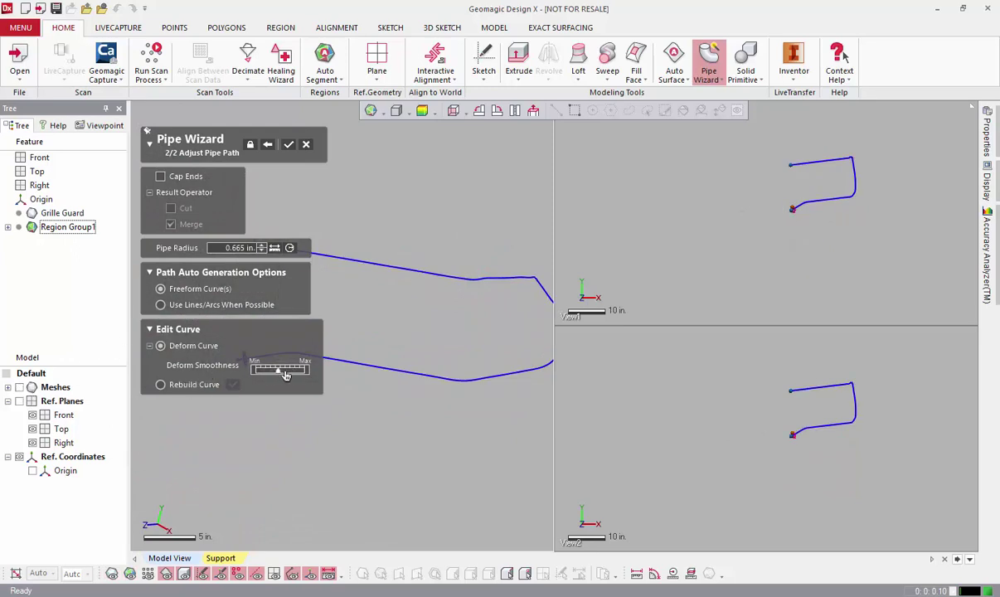
drag(286, 370, 306, 376)
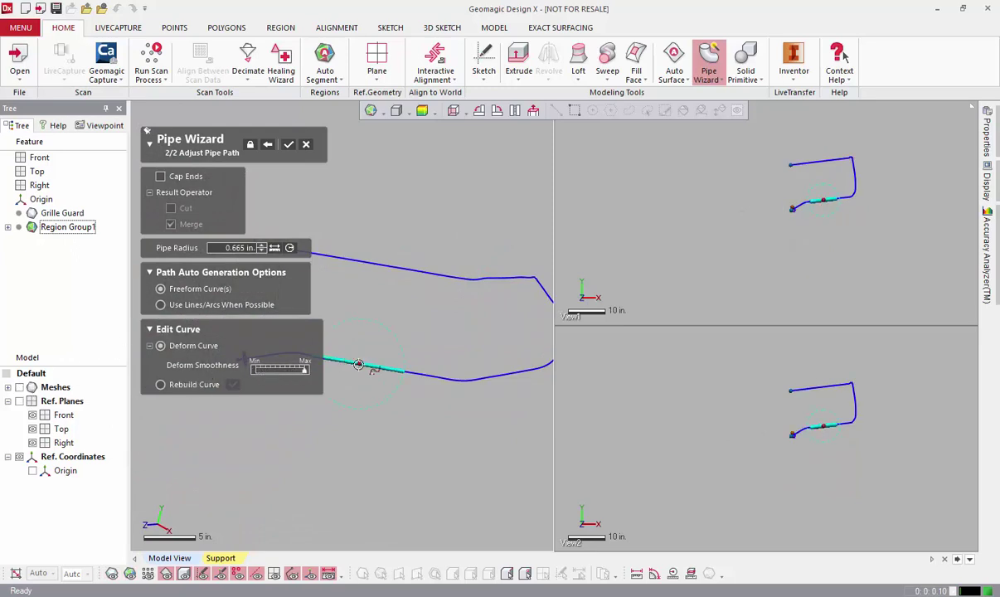
click(533, 277)
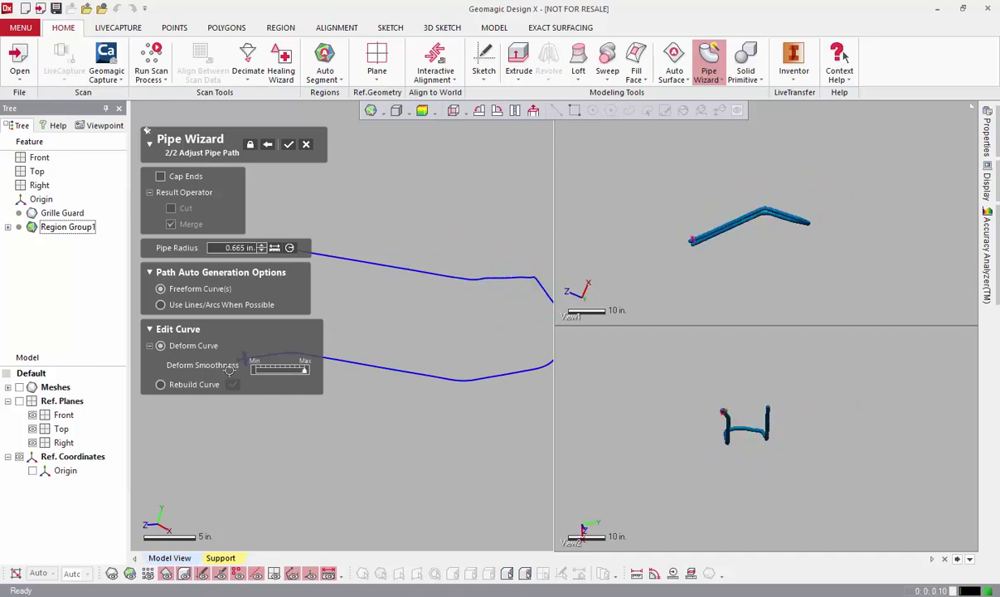
Try to rebuild the pipe path curve with 50 interpolation points.
click(193, 385)
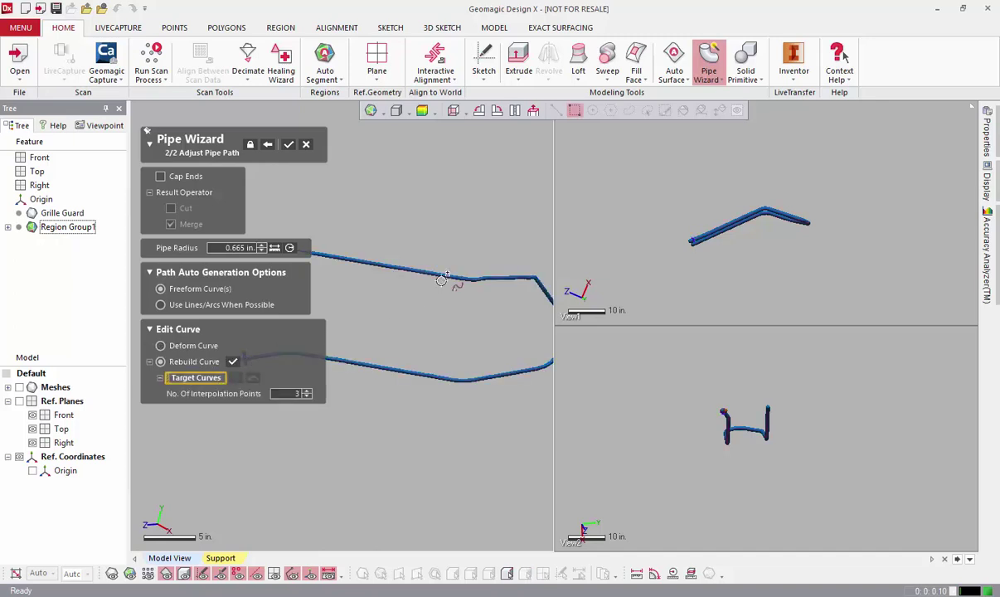
click(407, 276)
click(284, 407)
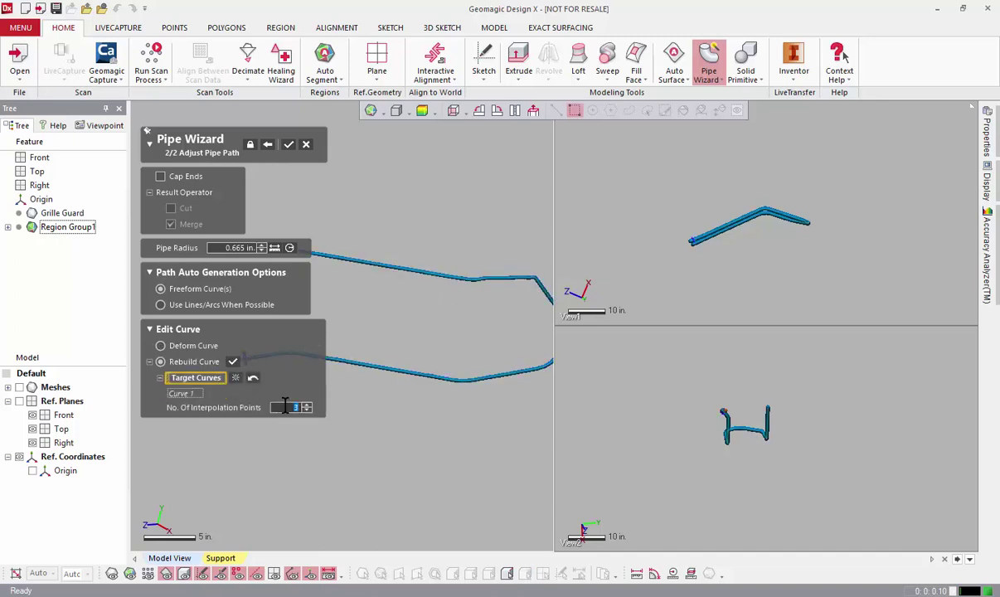
click(235, 363)
right_drag(437, 310, 317, 316)
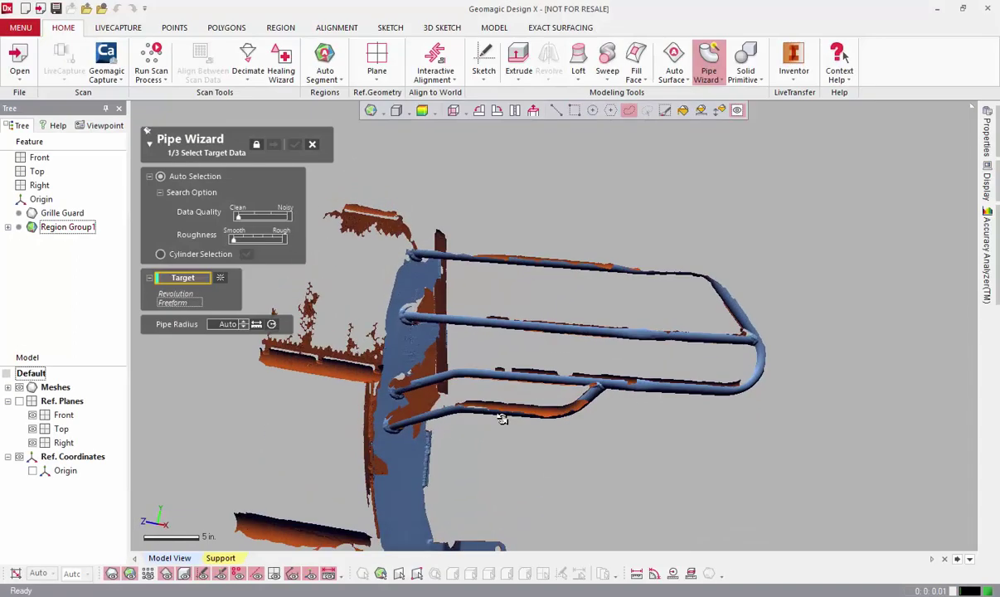
Generate the pipe path from only the outer loop's Freeform region, hide the meshes, and exit the wizard keeping the sketch.
click(751, 388)
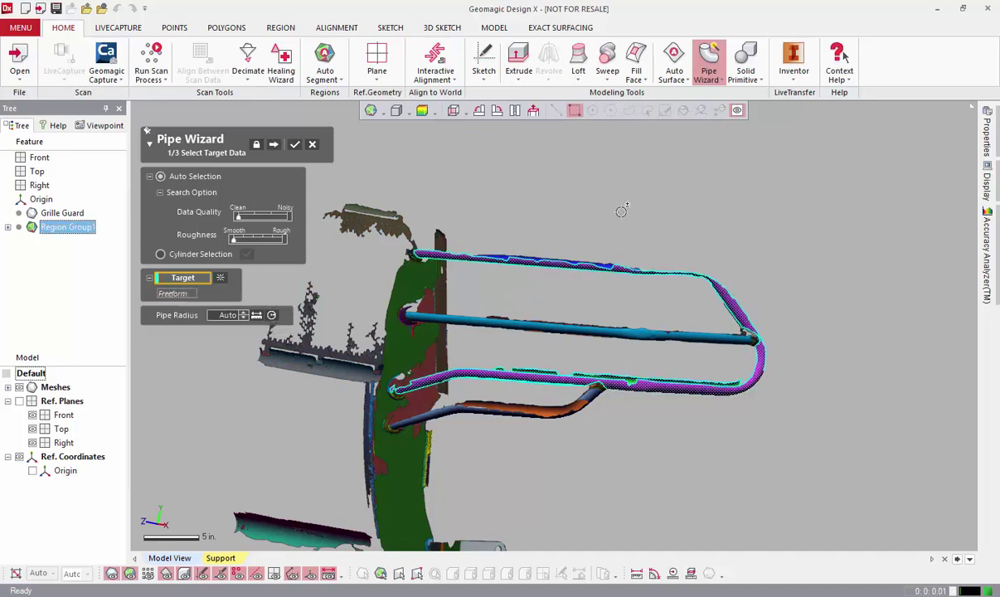
click(276, 145)
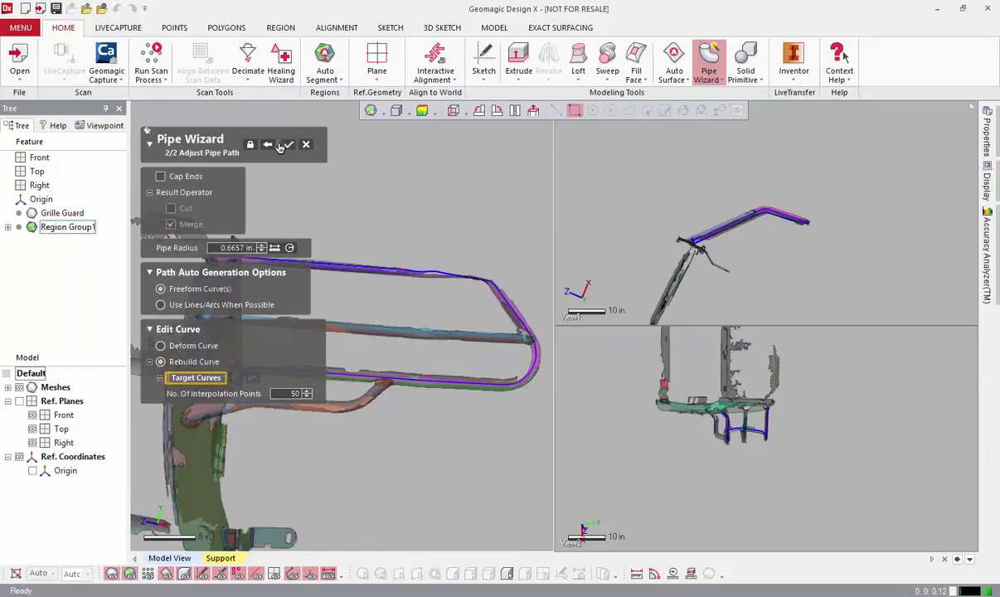
click(19, 387)
right_drag(437, 342, 473, 420)
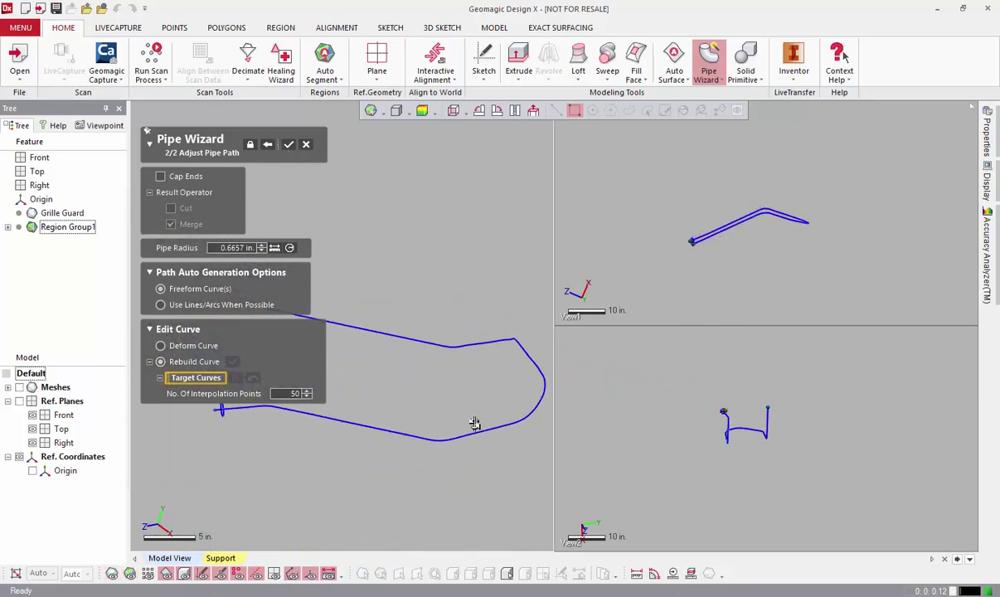
click(288, 147)
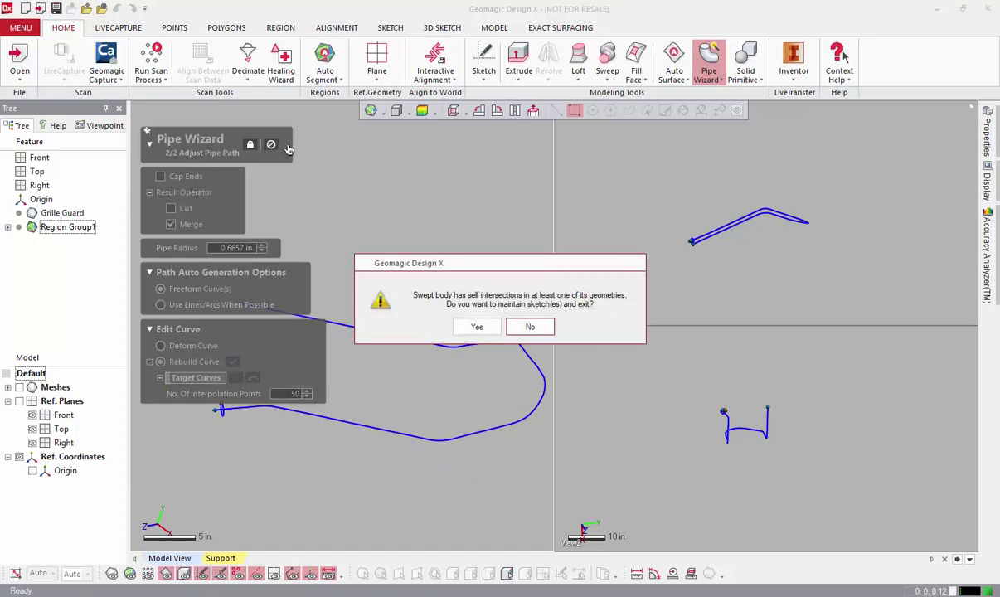
click(475, 327)
Edit the extracted path's 3D sketch and smooth its sharp upper bend over a partial range at maximum smoothness.
click(66, 241)
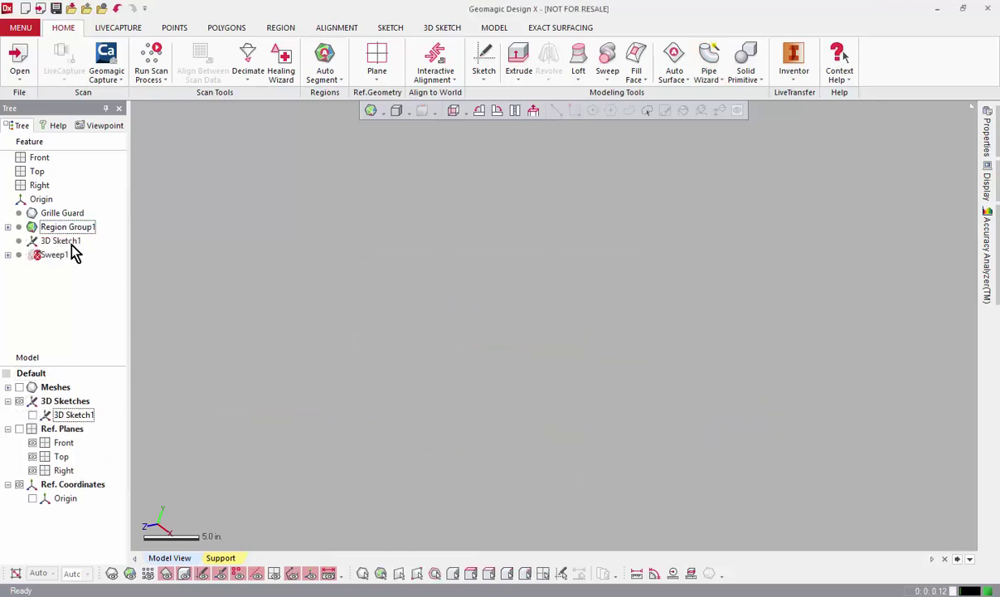
right_click(72, 245)
click(102, 252)
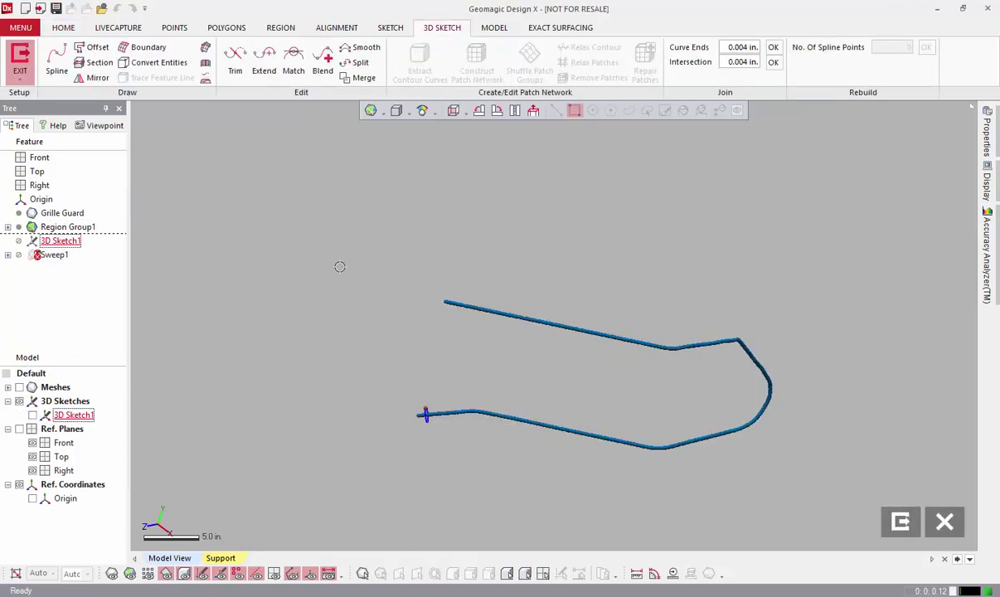
scroll(665, 404, up, 8)
ctrl+right_drag(855, 335, 536, 286)
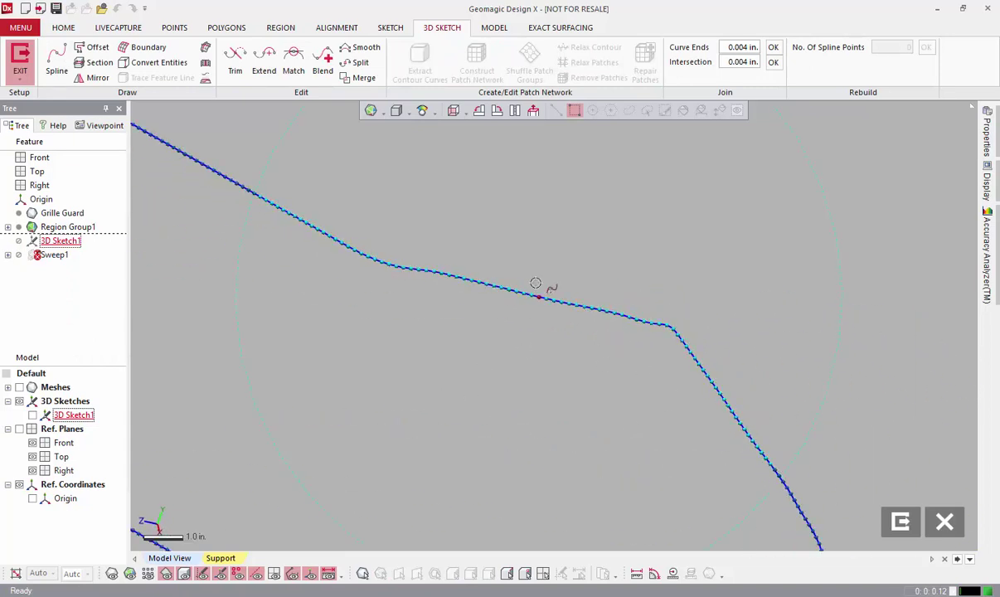
click(363, 49)
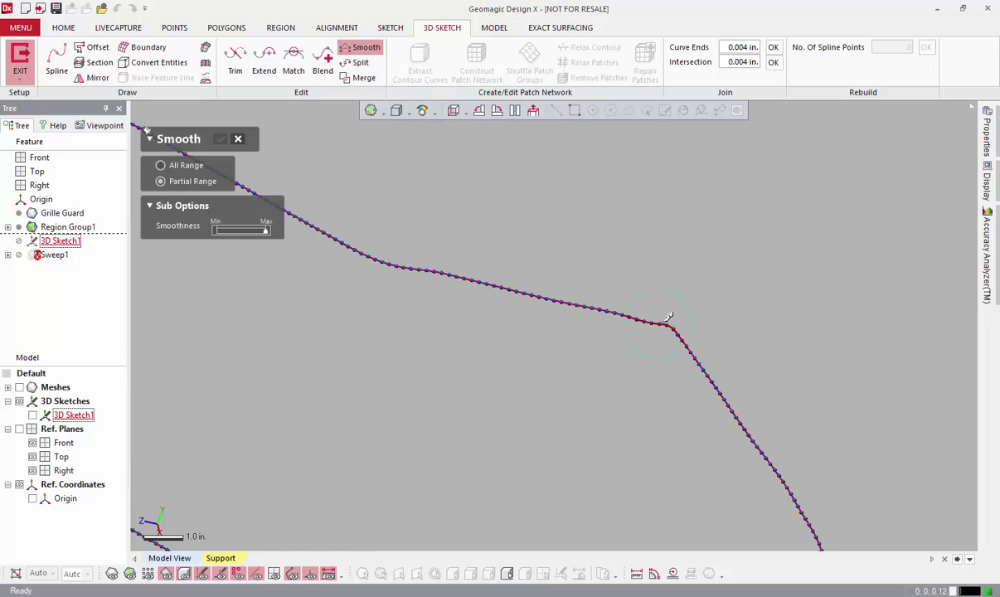
click(675, 321)
drag(664, 321, 626, 309)
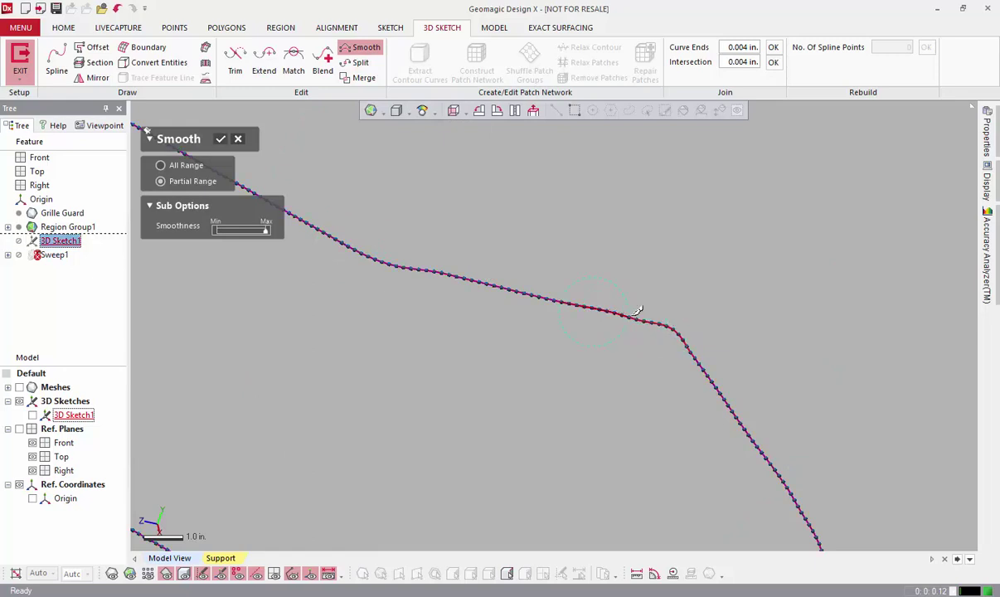